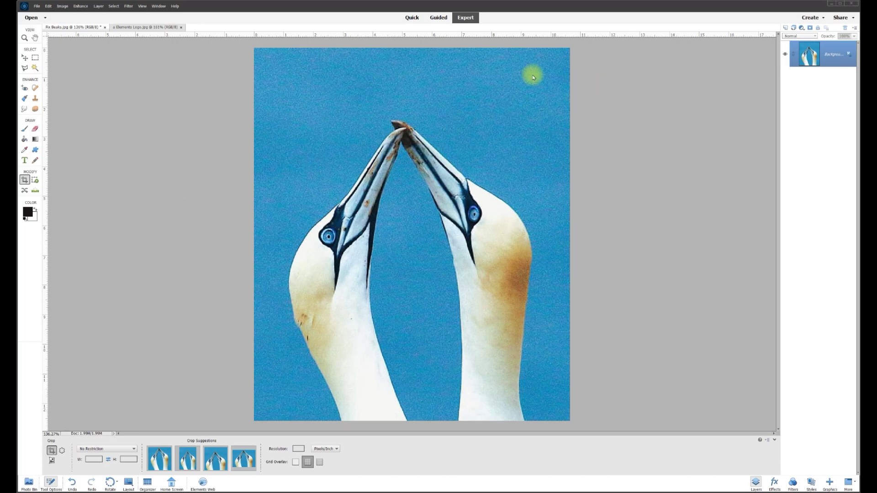
Glance at the open logo image, then return to the gannet photo.
left_click(153, 28)
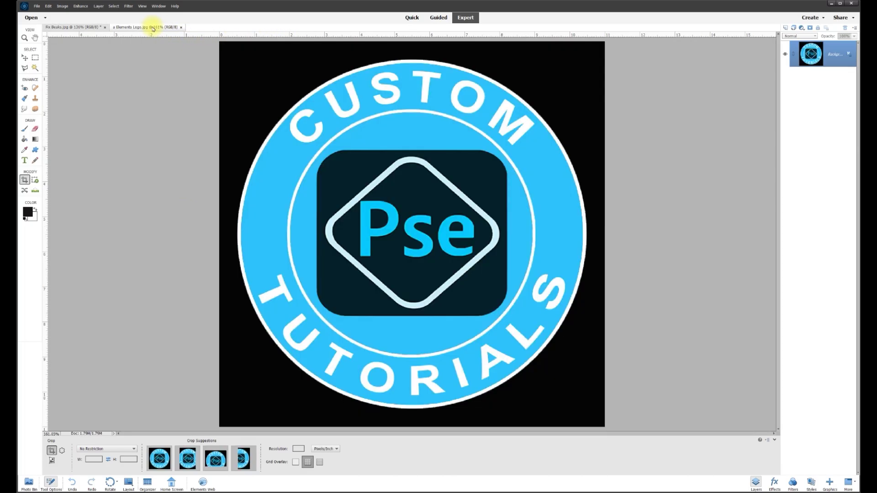
left_click(78, 29)
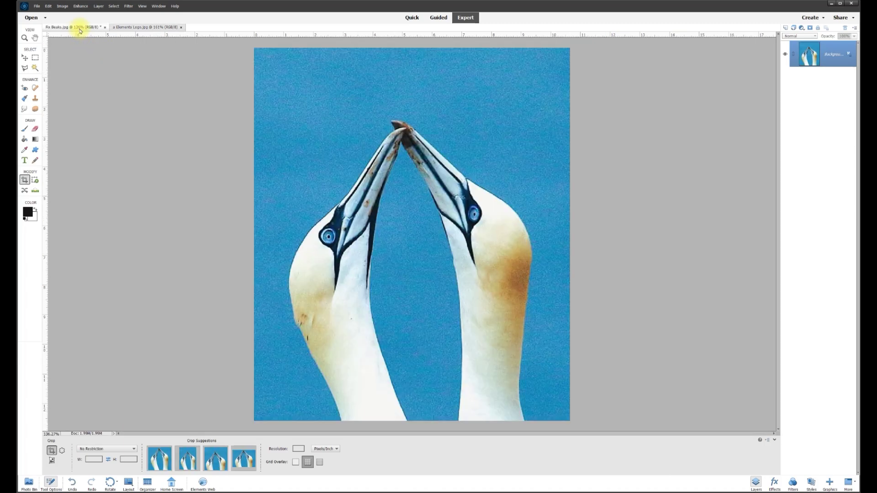
scroll(411, 129, "up", 1)
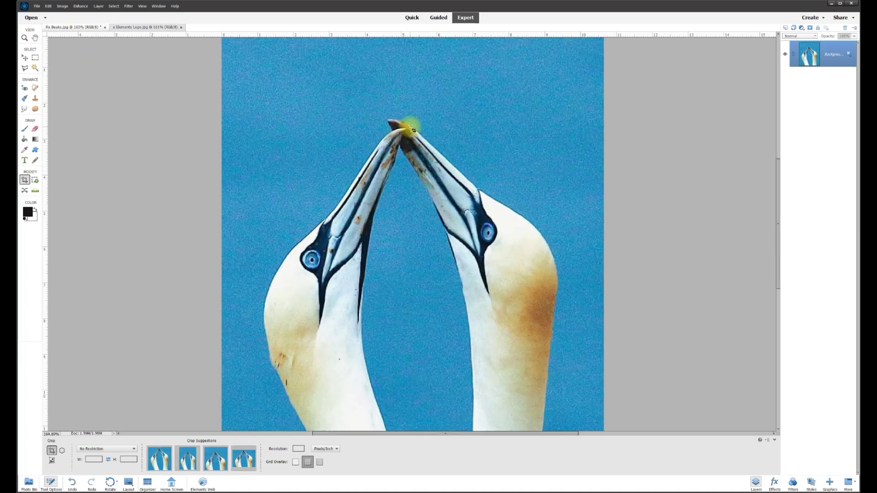
scroll(413, 129, "up", 2)
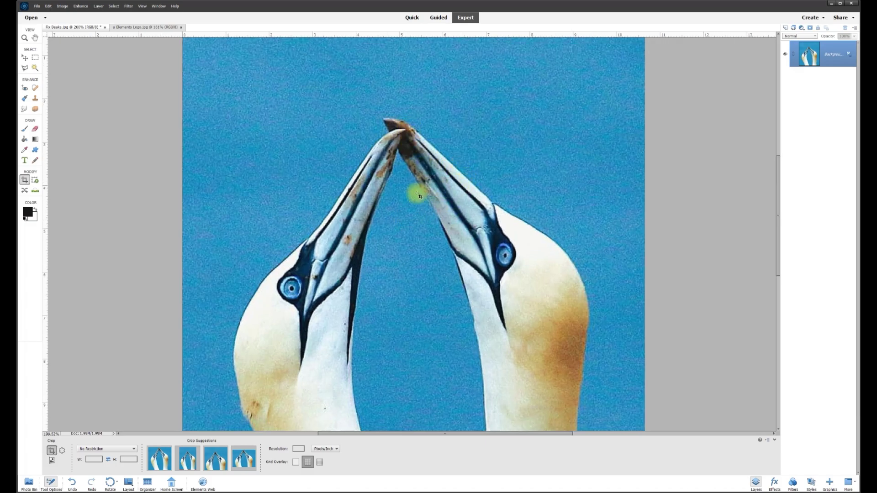
scroll(392, 174, "up", 2)
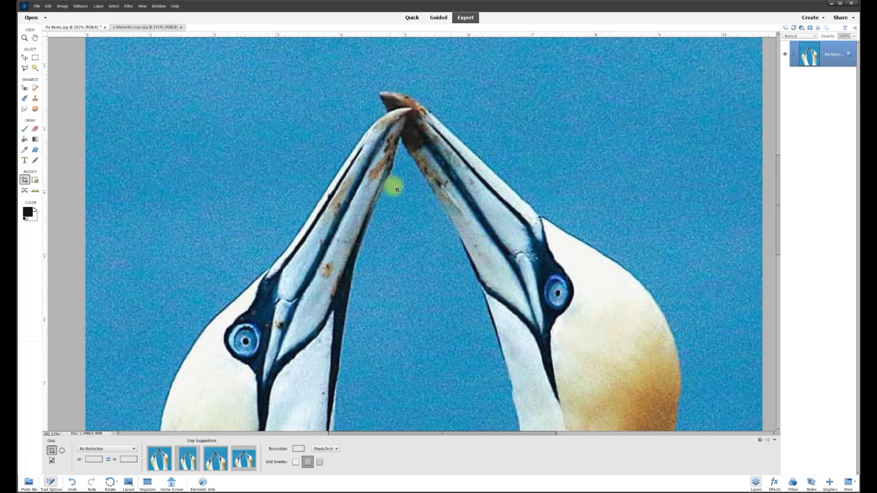
scroll(419, 181, "down", 2)
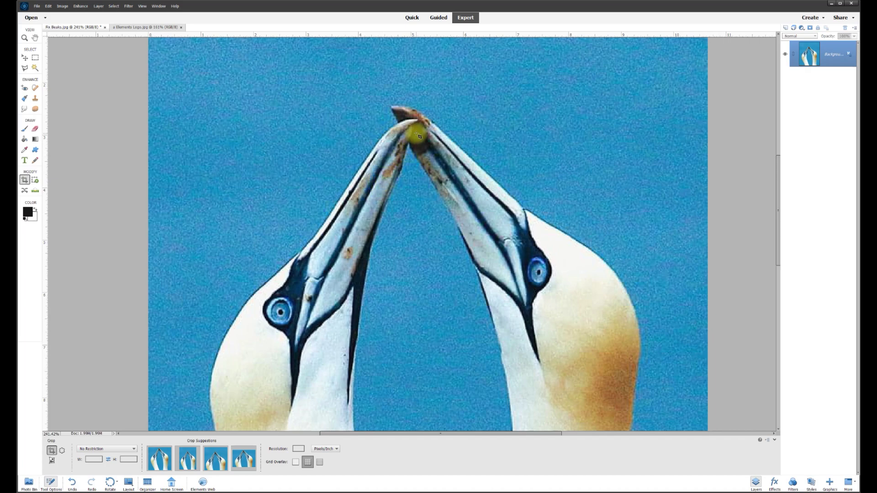
Switch to the Polygonal Lasso tool and zoom in to about 389% on the beaks.
left_click(35, 99)
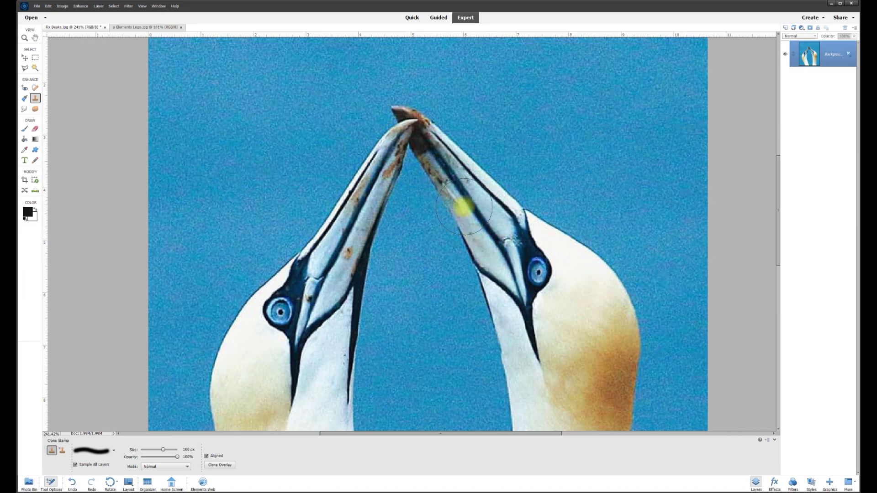
left_click(25, 69)
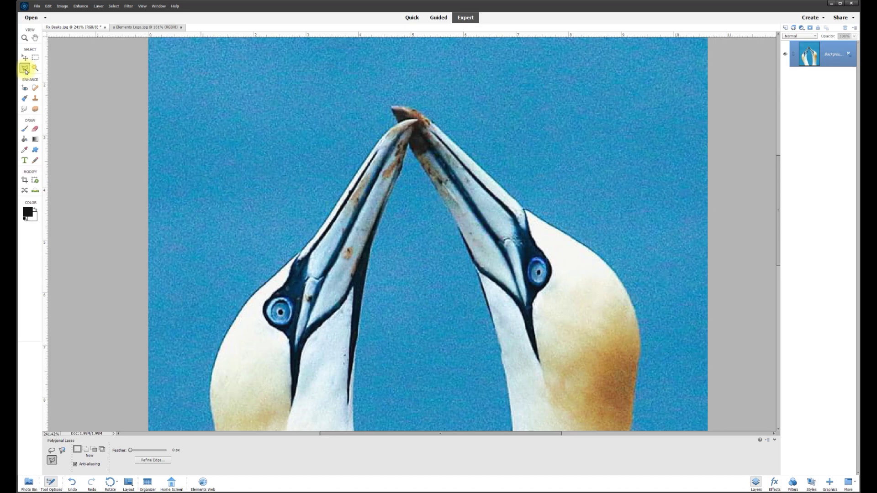
left_click(52, 451)
left_click(52, 461)
scroll(314, 274, "up", 1)
scroll(315, 275, "up", 2)
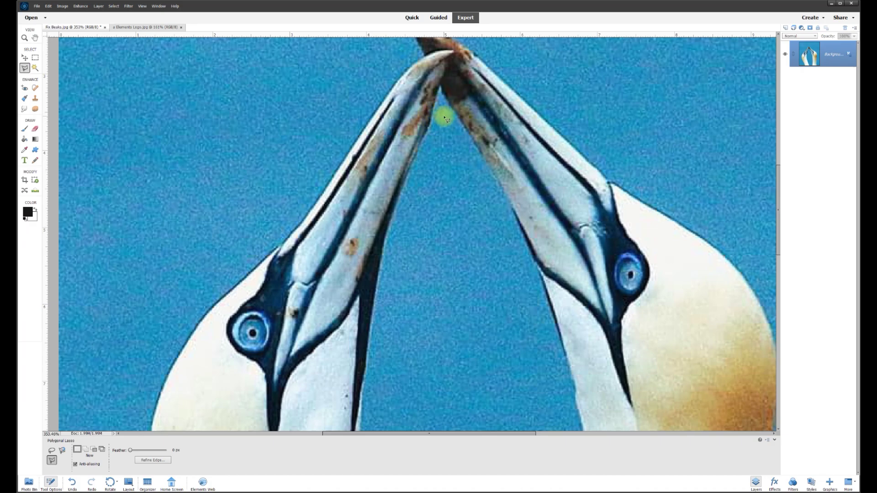
scroll(393, 190, "up", 1)
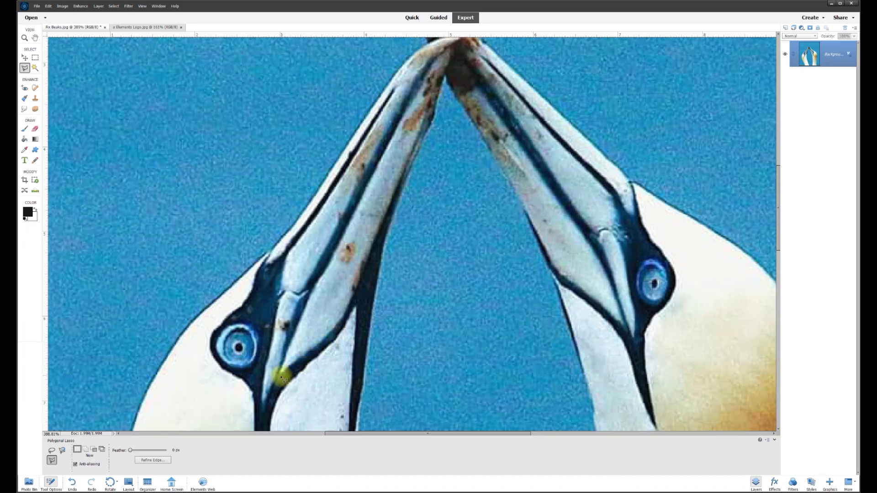
Outline the left beak's stained inner strip with lasso corners from near the eye to the tip.
left_click(282, 376)
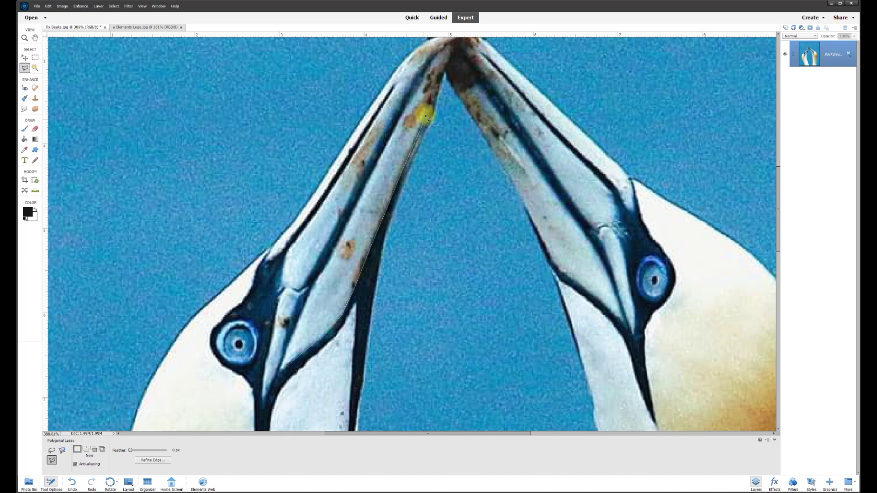
scroll(448, 82, "up", 2)
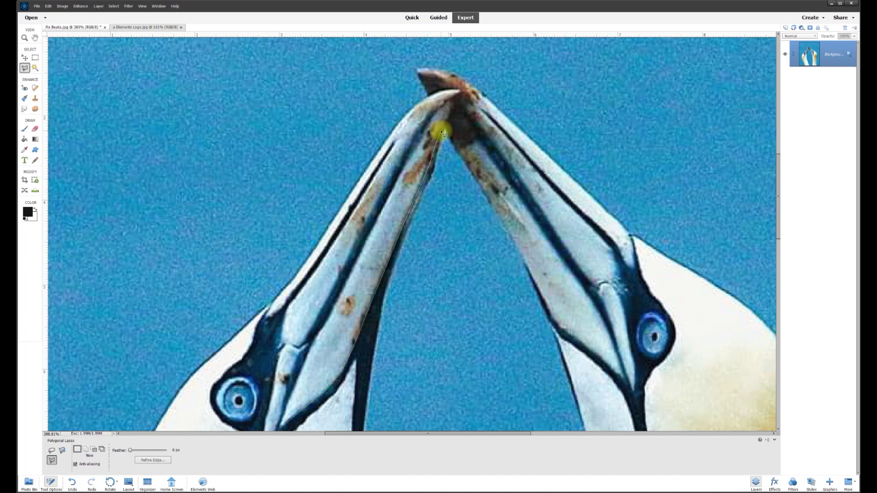
left_click(451, 100)
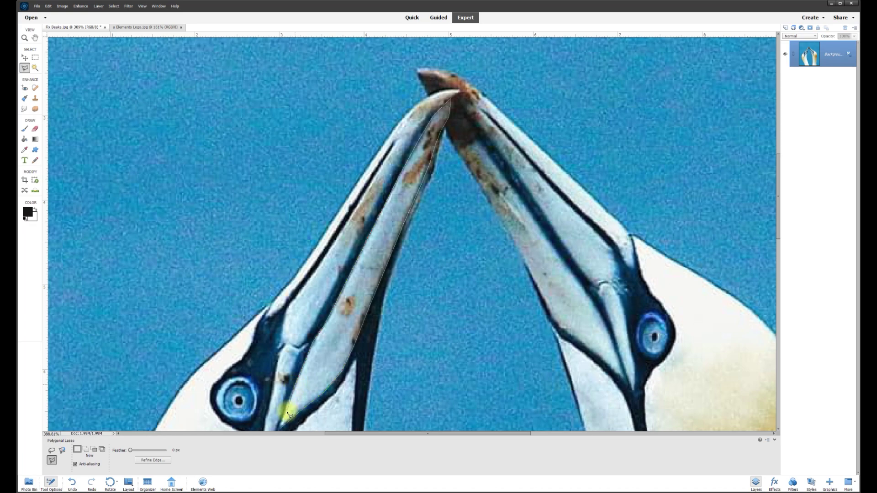
scroll(290, 426, "down", 2)
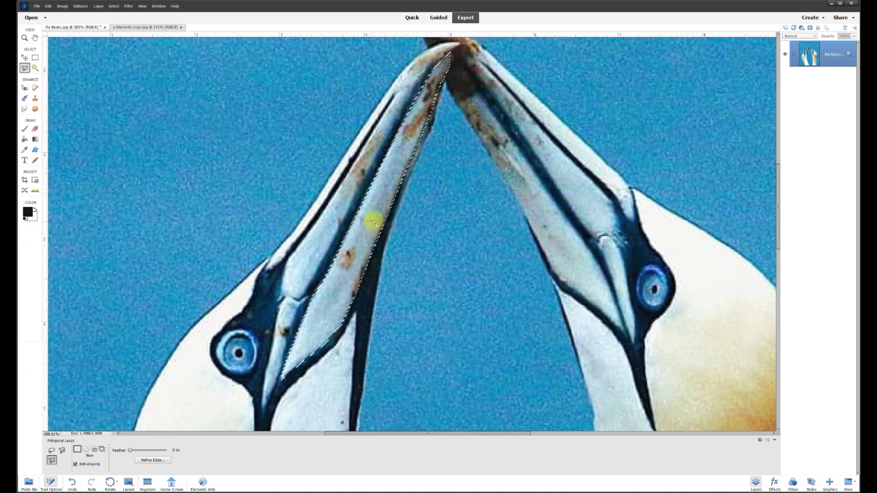
Choose the Smudge tool with the 17 px brush, then set its size to 25 px.
left_click(25, 109)
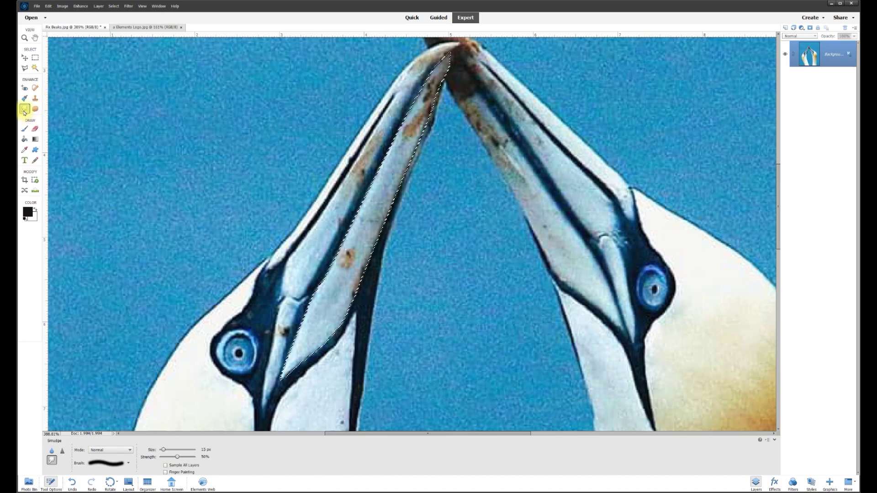
left_click(126, 462)
scroll(131, 489, "up", 1)
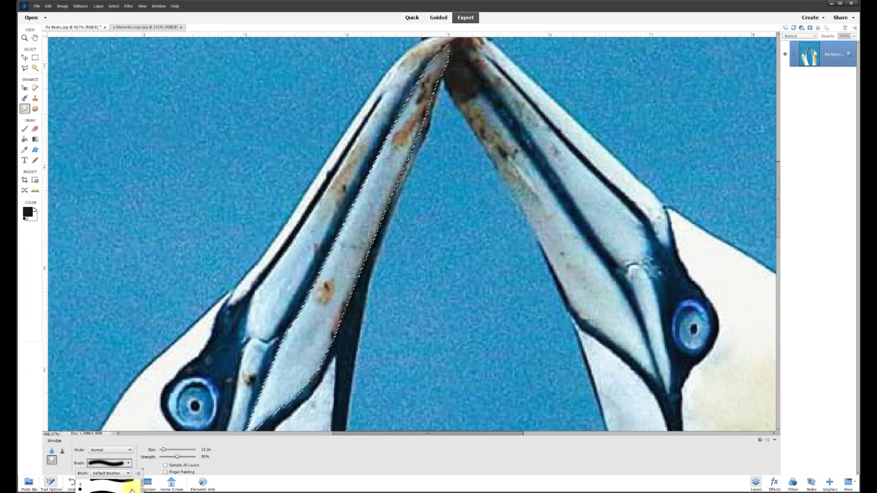
scroll(121, 488, "up", 1)
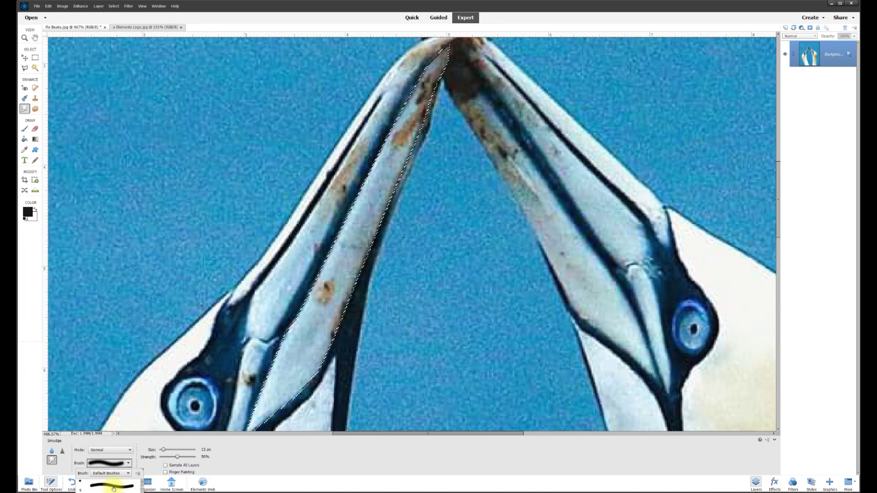
scroll(114, 489, "down", 3)
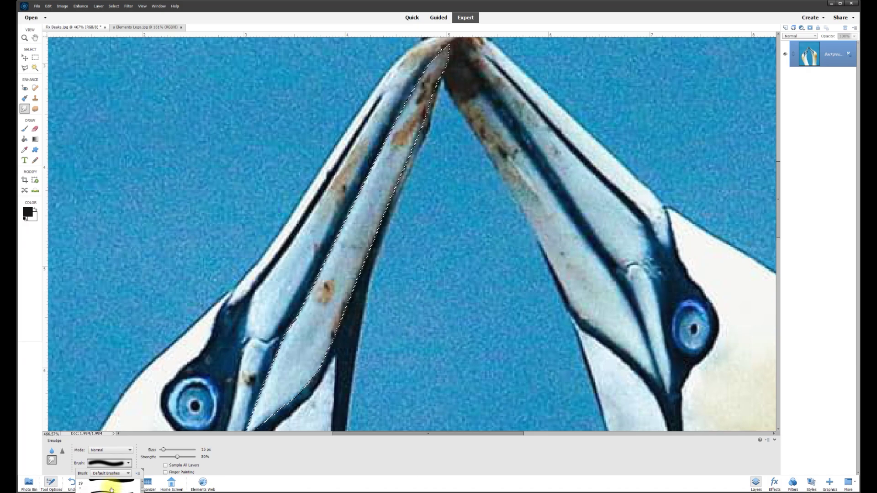
scroll(111, 489, "up", 3)
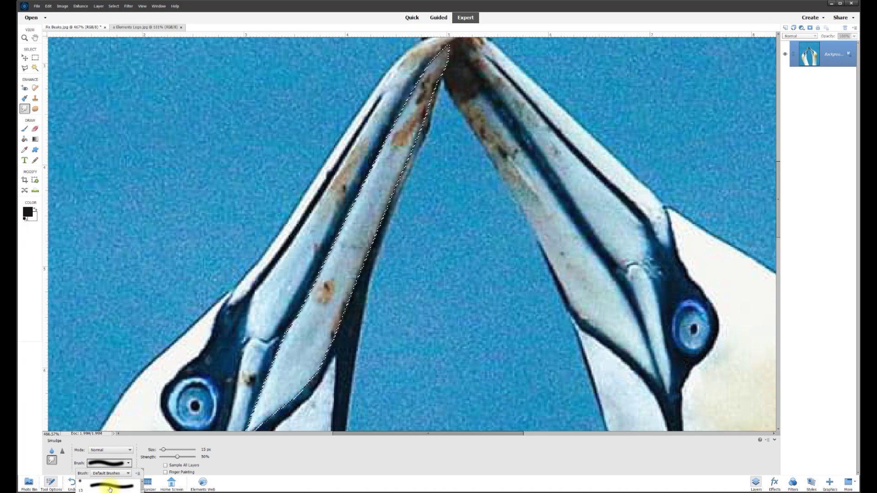
scroll(110, 490, "down", 1)
left_click(109, 488)
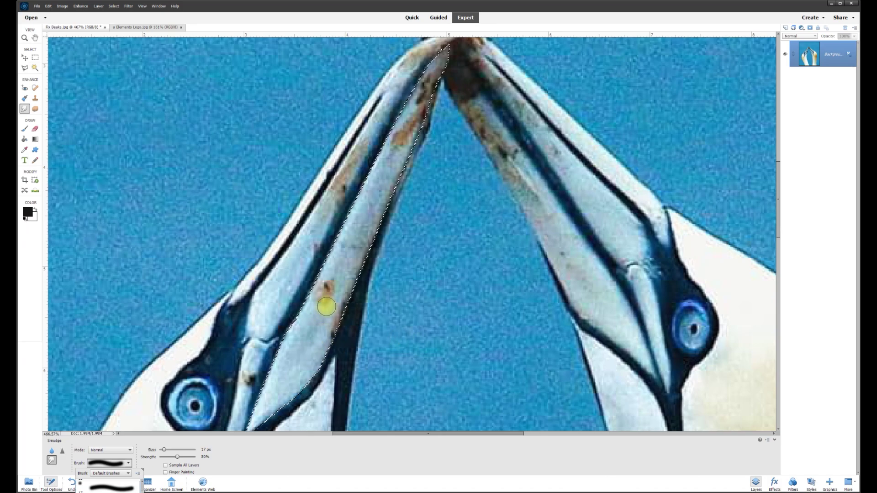
left_click(199, 458)
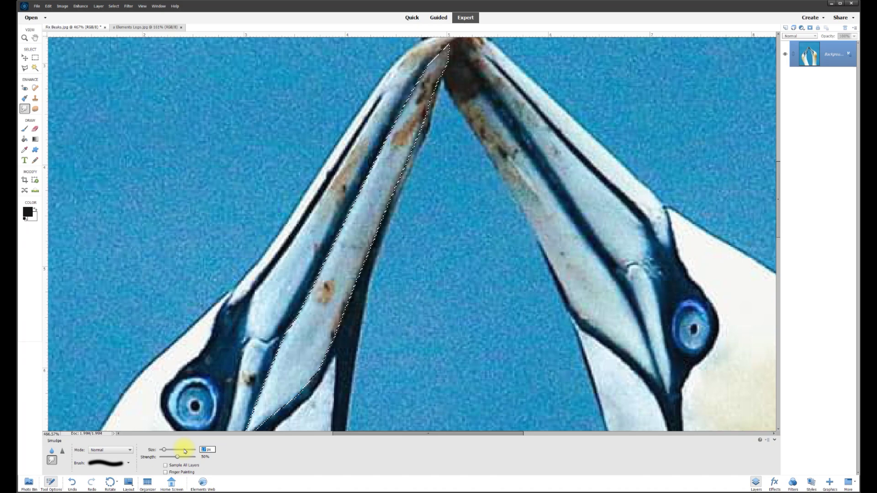
type("25")
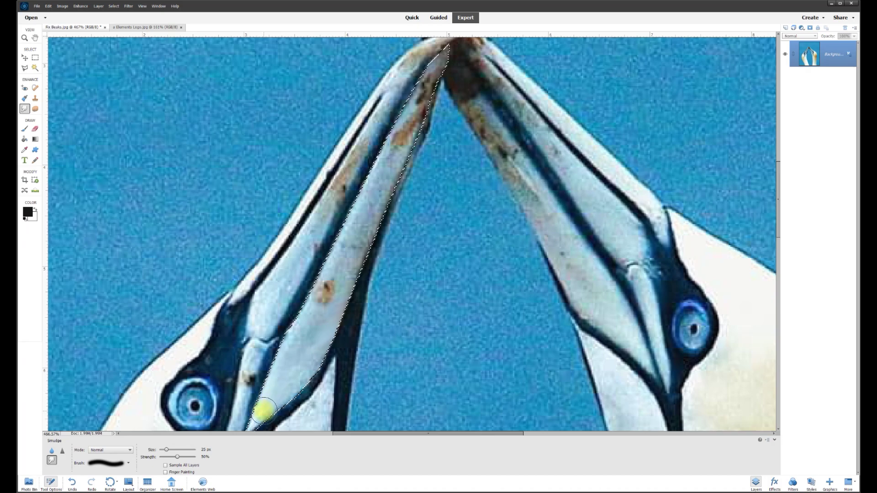
Smear away the brown stain along the left beak's inner strip with several strokes up to the tip.
mouse_move(294, 328)
left_mouse_down()
mouse_move(332, 303)
mouse_move(319, 294)
mouse_move(328, 298)
left_mouse_up()
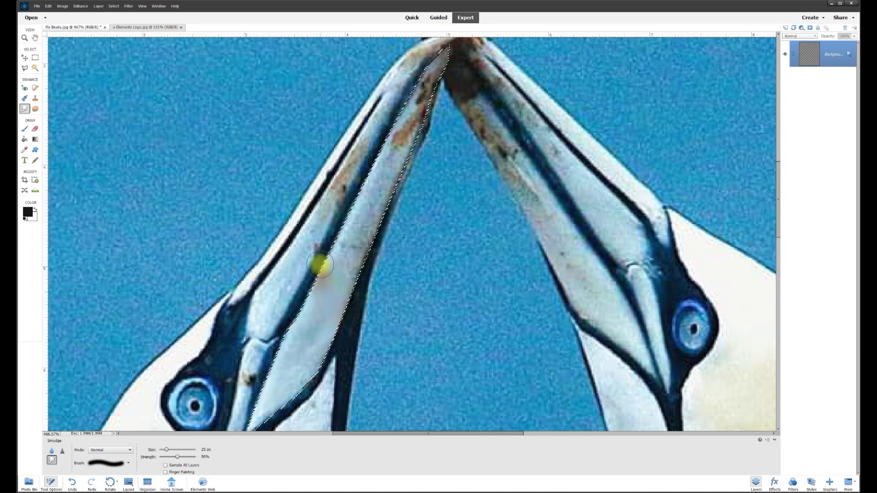
mouse_move(324, 280)
left_mouse_down()
mouse_move(321, 261)
mouse_move(331, 283)
mouse_move(321, 307)
mouse_move(320, 297)
mouse_move(310, 311)
mouse_move(336, 273)
left_mouse_up()
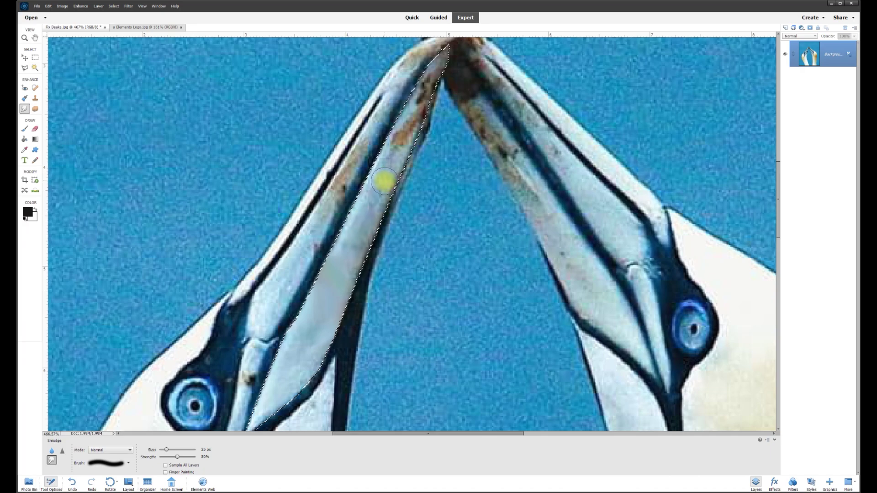
left_click_drag(384, 181, 368, 202)
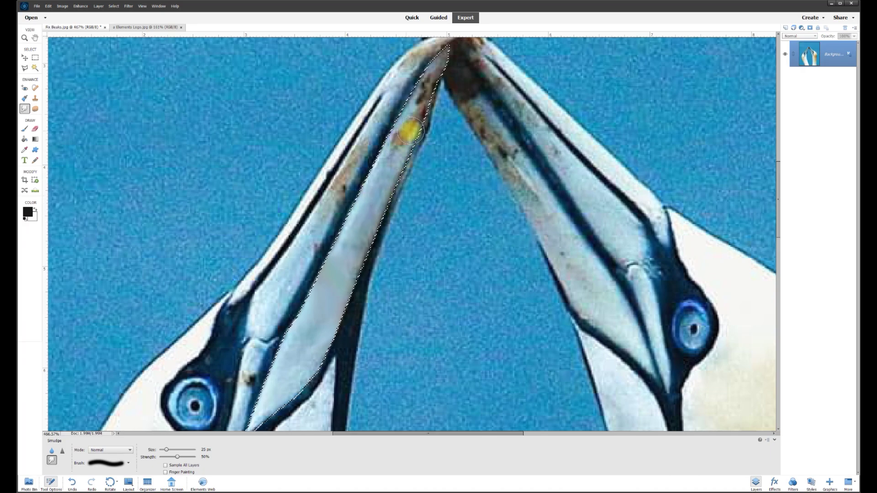
mouse_move(398, 167)
left_mouse_down()
mouse_move(389, 161)
mouse_move(400, 144)
left_mouse_up()
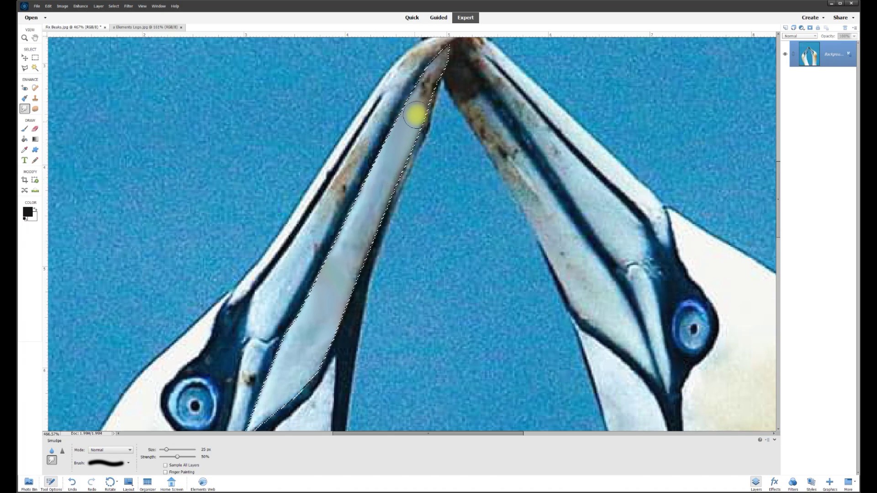
mouse_move(415, 115)
left_mouse_down()
mouse_move(388, 172)
mouse_move(435, 69)
mouse_move(454, 52)
mouse_move(431, 65)
mouse_move(331, 252)
mouse_move(353, 239)
mouse_move(350, 269)
mouse_move(386, 235)
left_mouse_up()
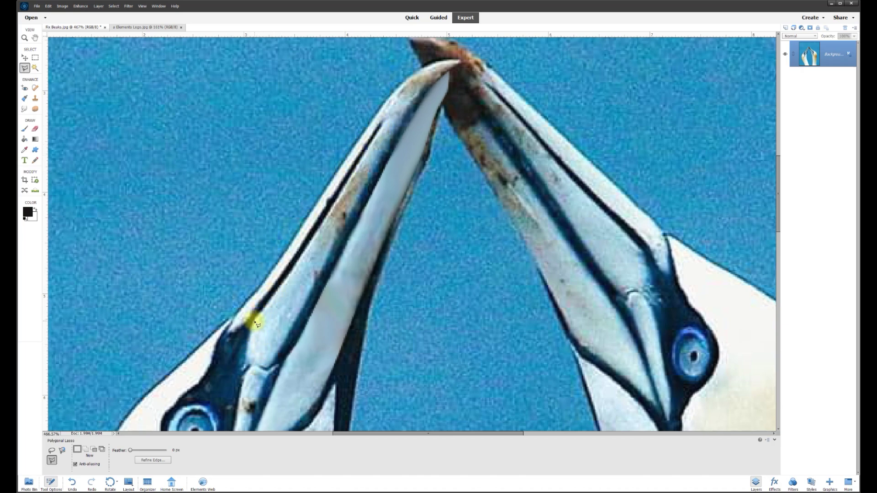
Trace the left beak's outer strip from its base to the tip and close the selection.
left_click(251, 365)
left_click(273, 366)
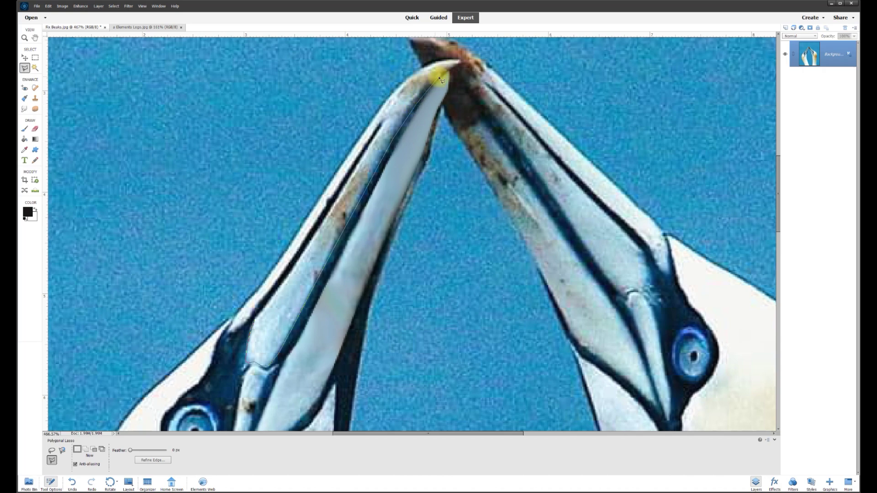
left_click(454, 63)
double_click(260, 317)
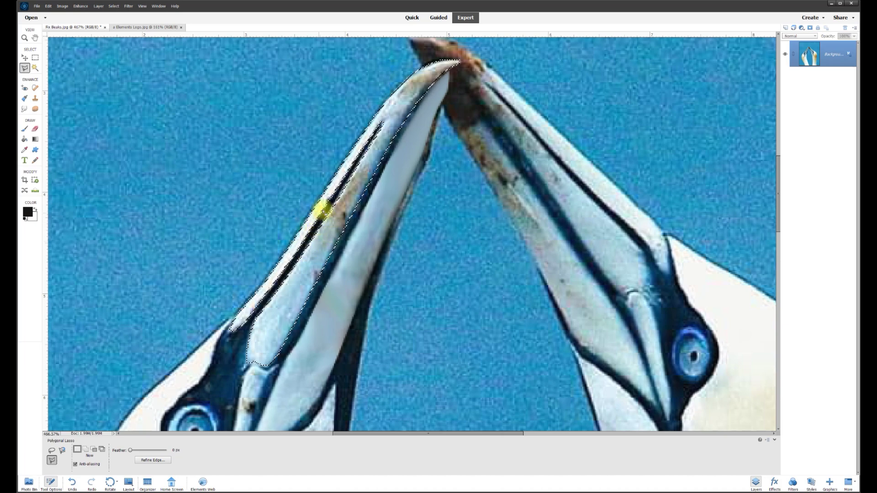
Smudge the brown stain down the selected outer strip of the left beak.
left_click(25, 109)
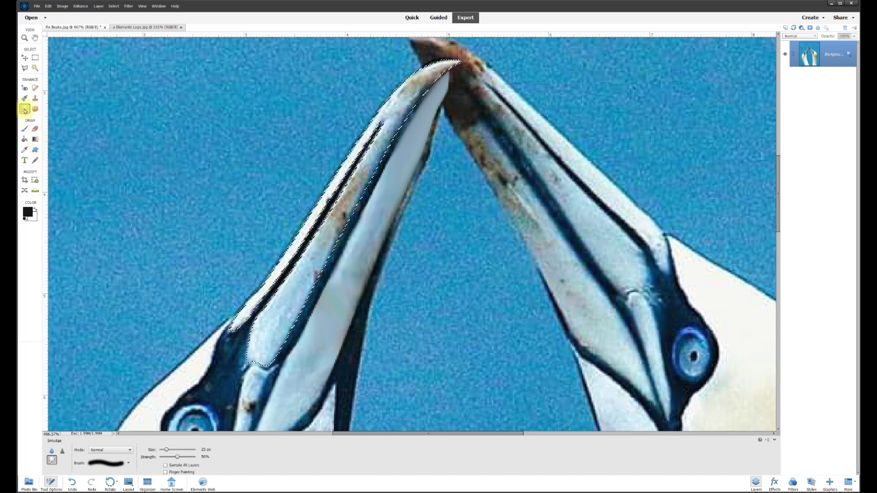
left_click(342, 206)
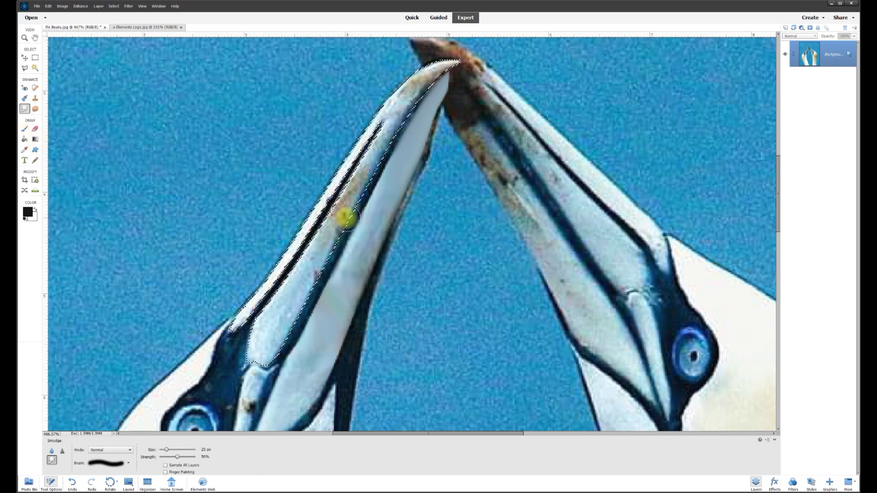
scroll(338, 197, "up", 2)
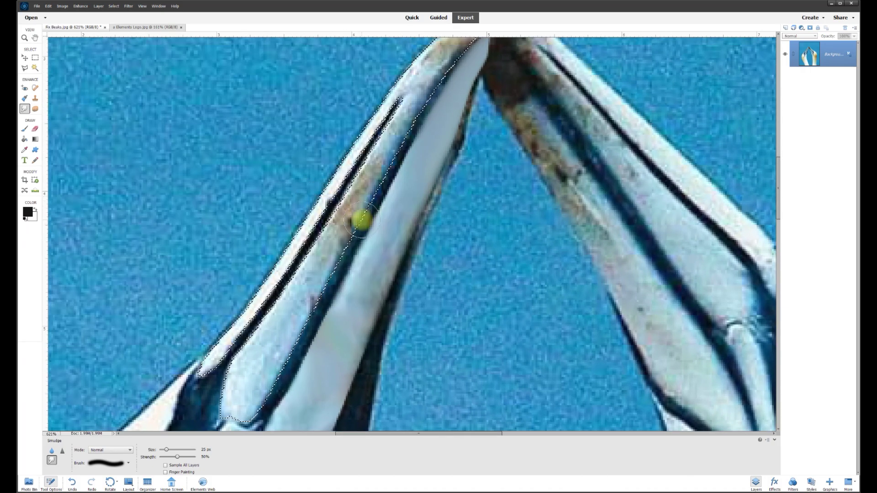
left_click_drag(374, 213, 323, 299)
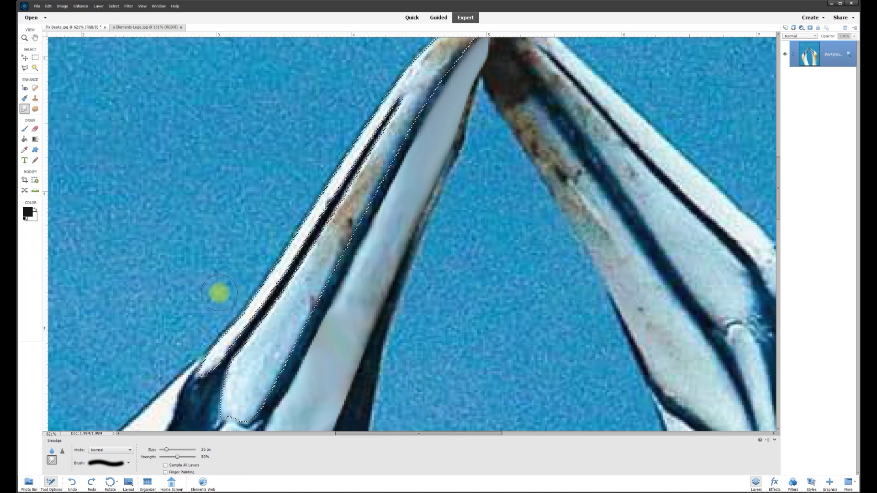
Smooth the beak's left edge with the Smudge brush at 15 px, then 8 px.
left_click(206, 450)
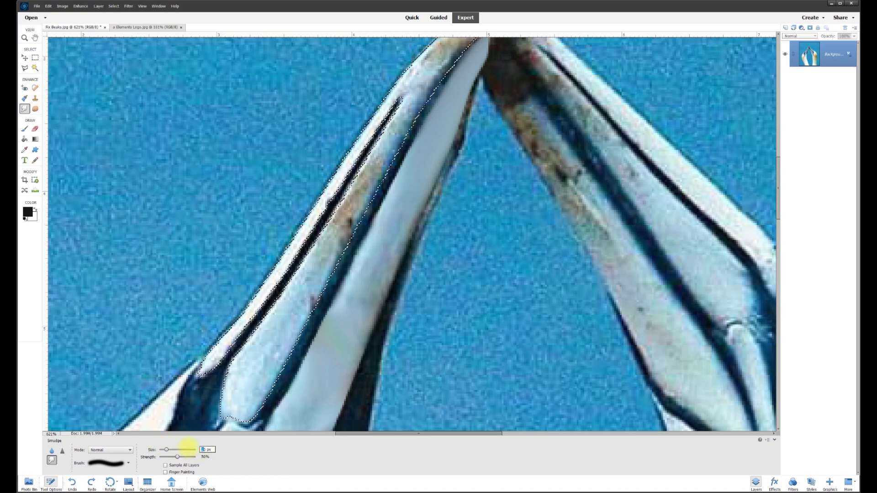
type("15")
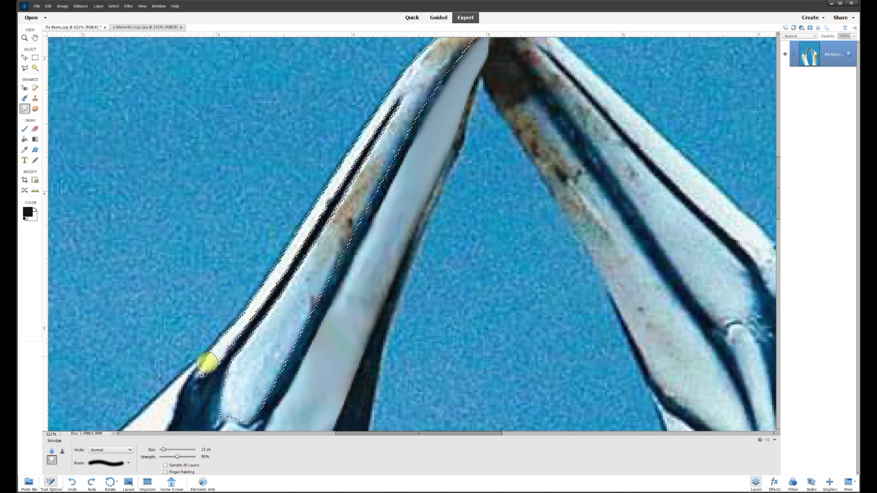
mouse_move(205, 369)
left_mouse_down()
mouse_move(296, 275)
mouse_move(314, 224)
left_mouse_up()
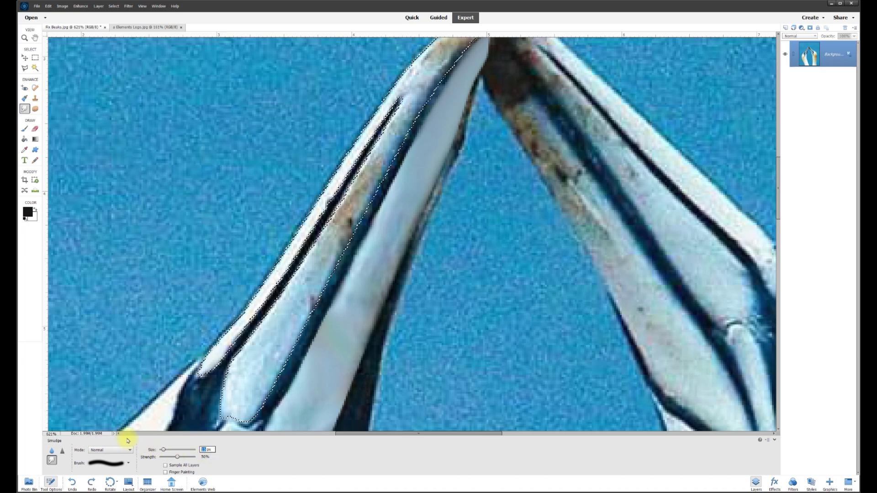
type("8")
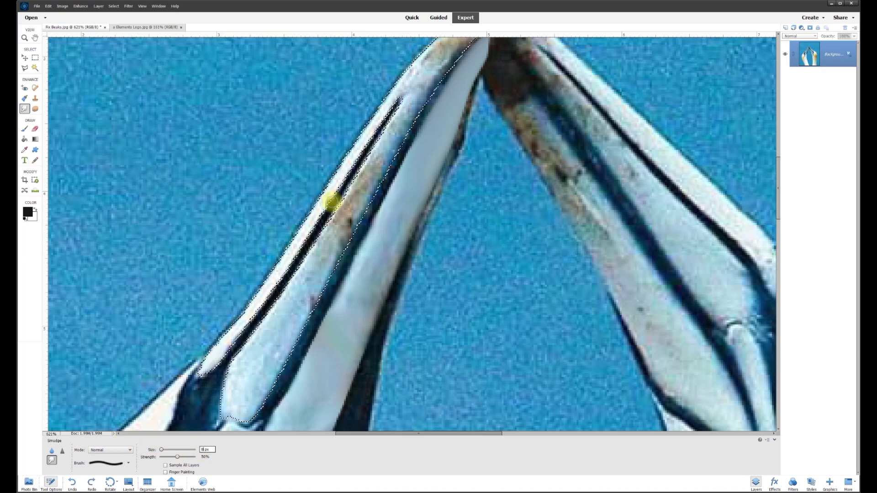
left_click_drag(329, 203, 326, 202)
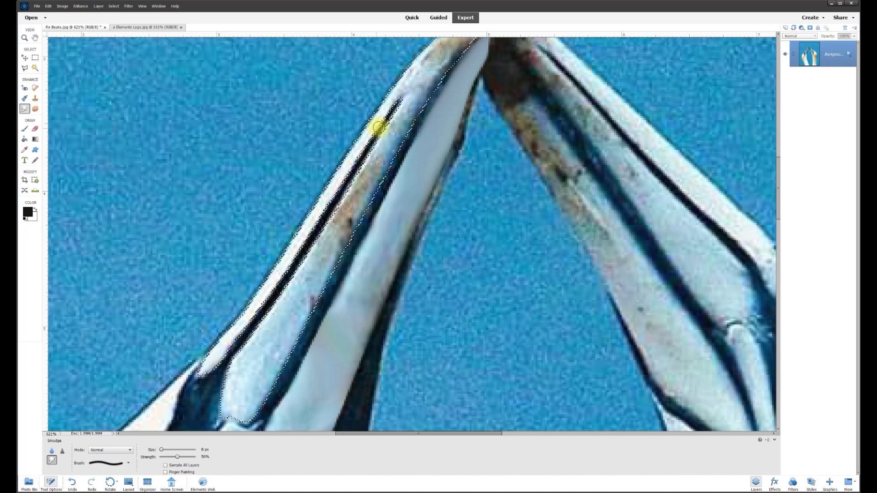
left_click_drag(395, 94, 408, 66)
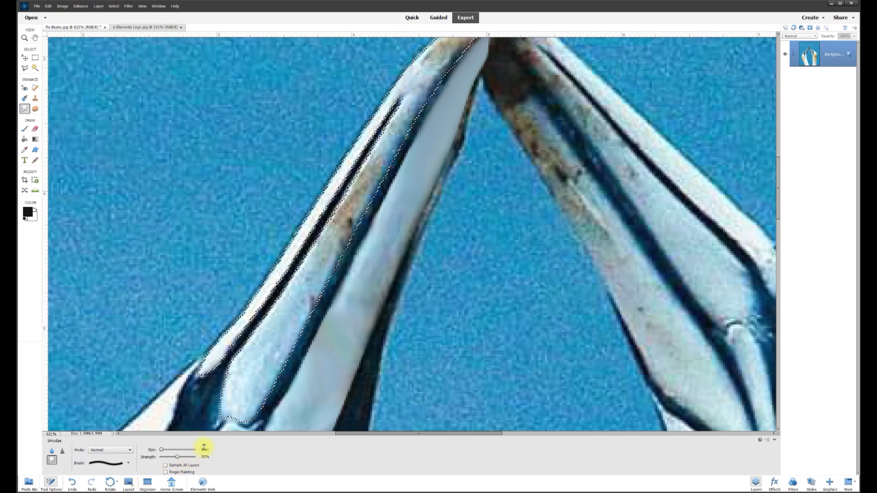
At 15 px, blend the dark inner edge into the beak up toward the tip.
left_click(171, 452)
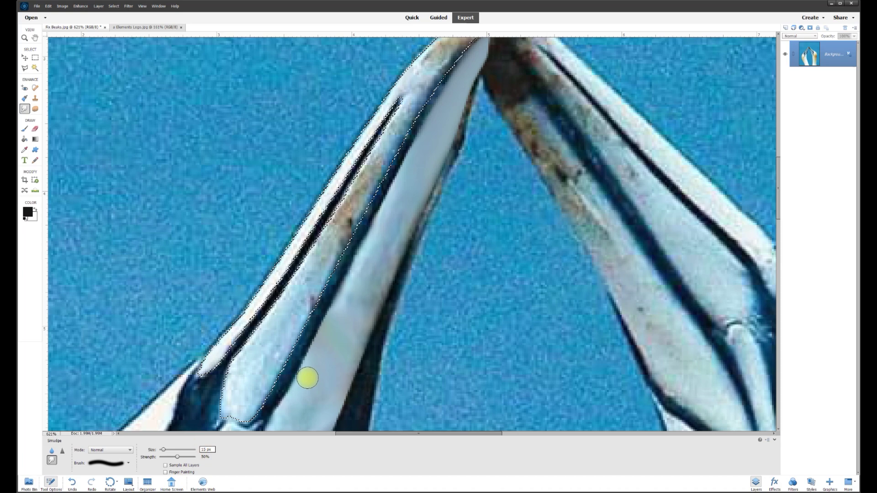
mouse_move(313, 293)
left_mouse_down()
mouse_move(330, 257)
mouse_move(302, 274)
mouse_move(338, 212)
mouse_move(329, 199)
mouse_move(329, 270)
mouse_move(313, 283)
mouse_move(374, 202)
mouse_move(352, 218)
mouse_move(365, 209)
mouse_move(348, 198)
mouse_move(368, 176)
left_mouse_up()
left_click_drag(291, 286, 331, 252)
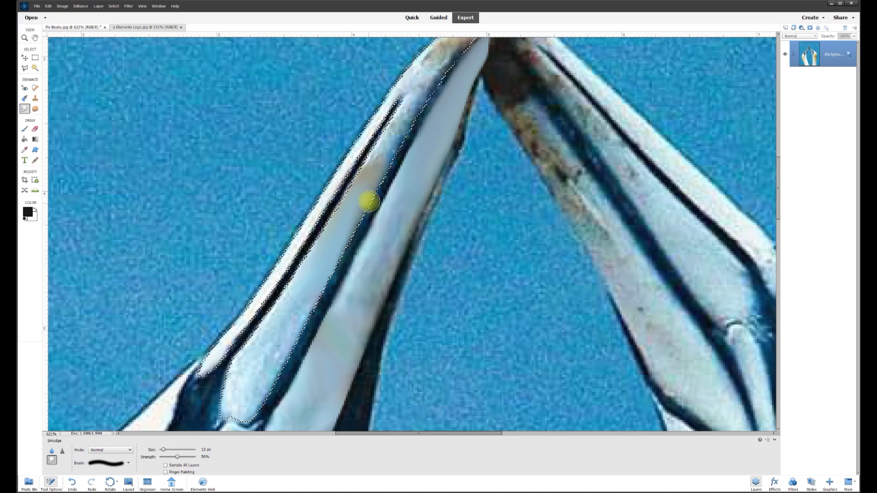
mouse_move(298, 323)
left_mouse_down()
mouse_move(279, 359)
mouse_move(288, 353)
mouse_move(260, 366)
left_mouse_up()
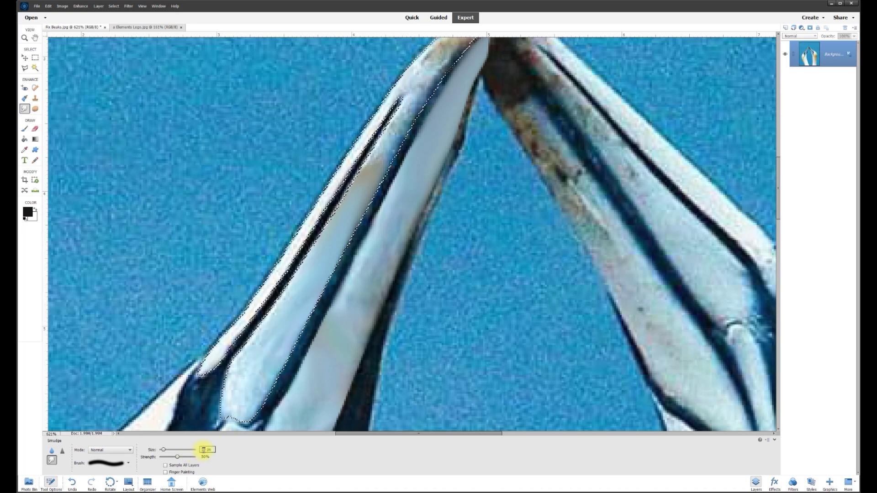
Smooth the inner dark edge toward the tip, resizing the brush with the bracket keys.
key("bracketright")
left_click_drag(329, 254, 438, 64)
key("bracketleft")
key("bracketleft")
left_click_drag(781, 208, 777, 190)
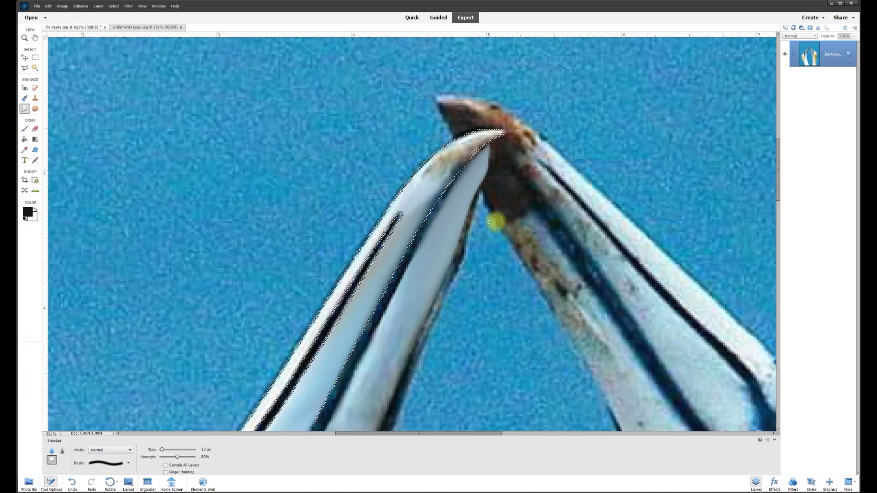
left_click_drag(420, 185, 423, 202)
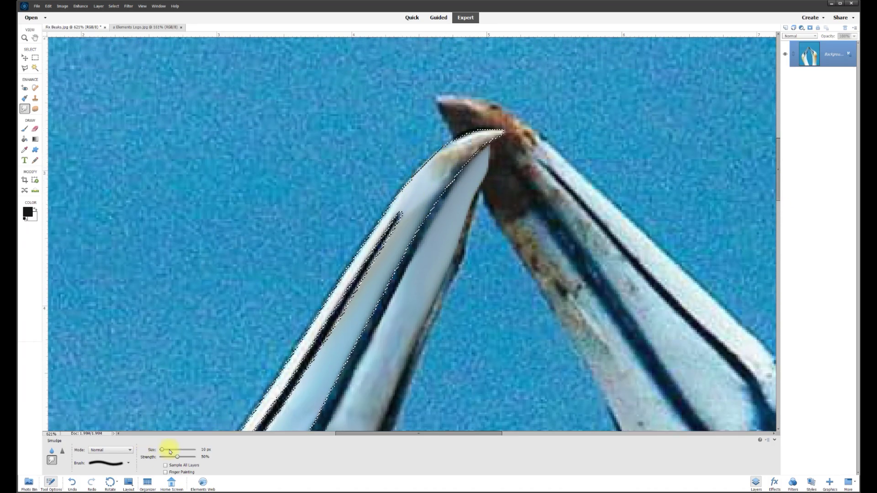
Set the Smudge size to 18 px and smooth the outer beak edges near the tip.
left_click(202, 450)
type("18")
key("Return")
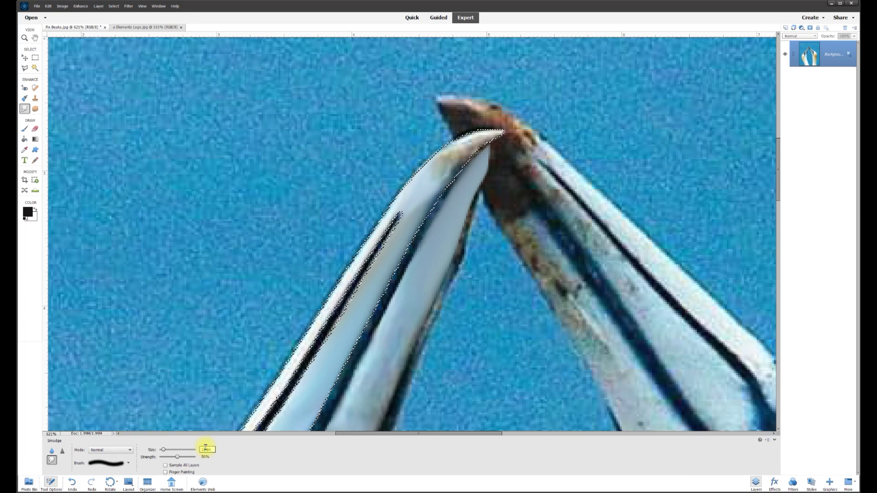
mouse_move(423, 178)
left_mouse_down()
mouse_move(475, 136)
mouse_move(480, 143)
mouse_move(464, 148)
mouse_move(495, 137)
left_mouse_up()
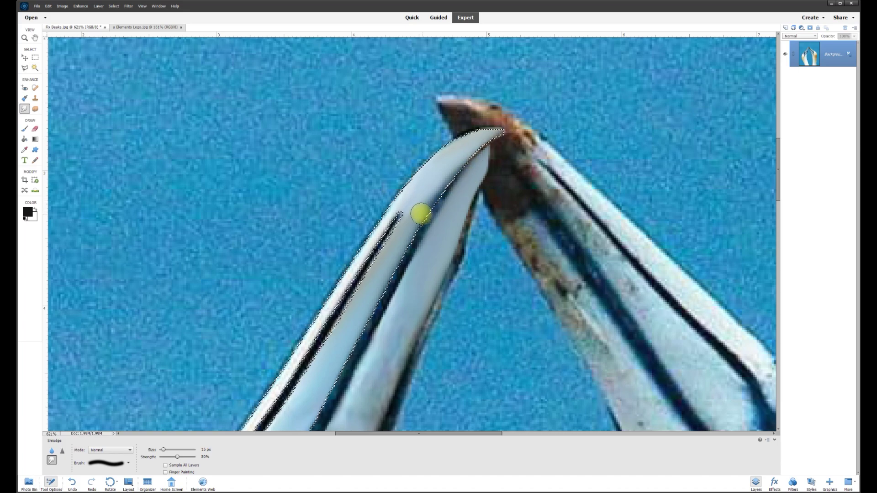
mouse_move(418, 213)
left_mouse_down()
mouse_move(449, 175)
mouse_move(375, 296)
left_mouse_up()
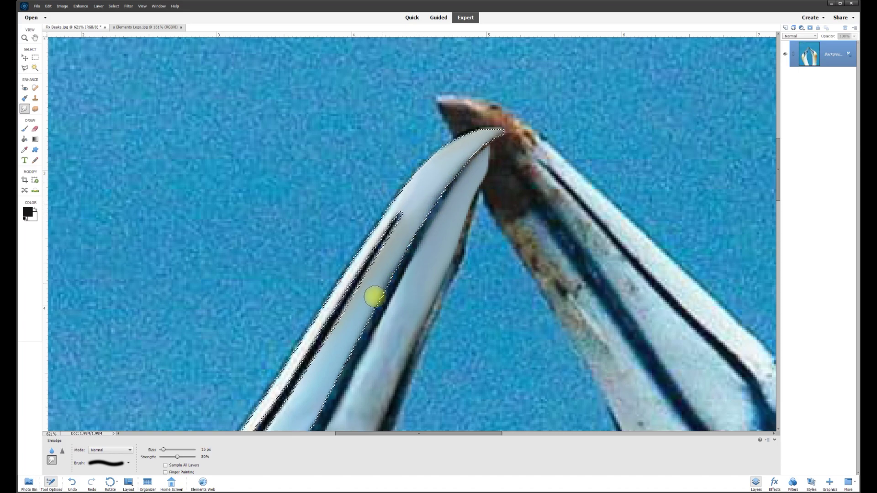
left_click_drag(387, 254, 382, 297)
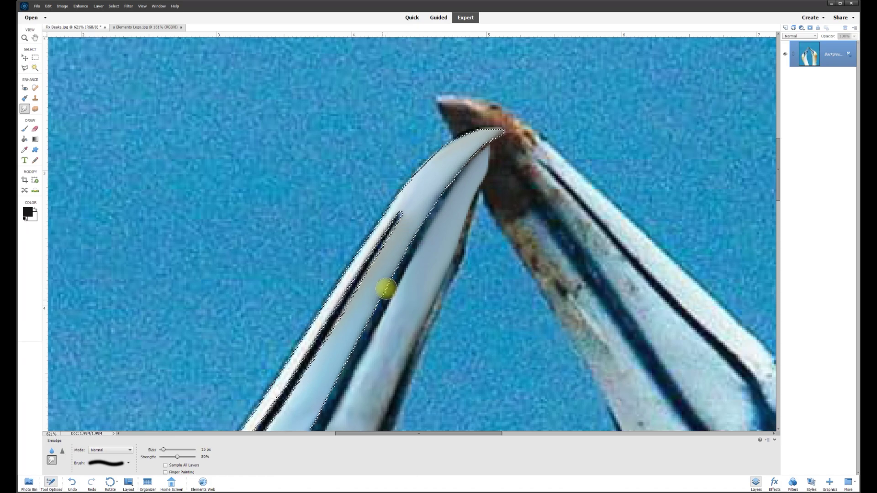
Deselect the left beak with Ctrl+D and zoom in on the beak tips.
scroll(415, 289, "down", 2)
scroll(471, 304, "down", 4)
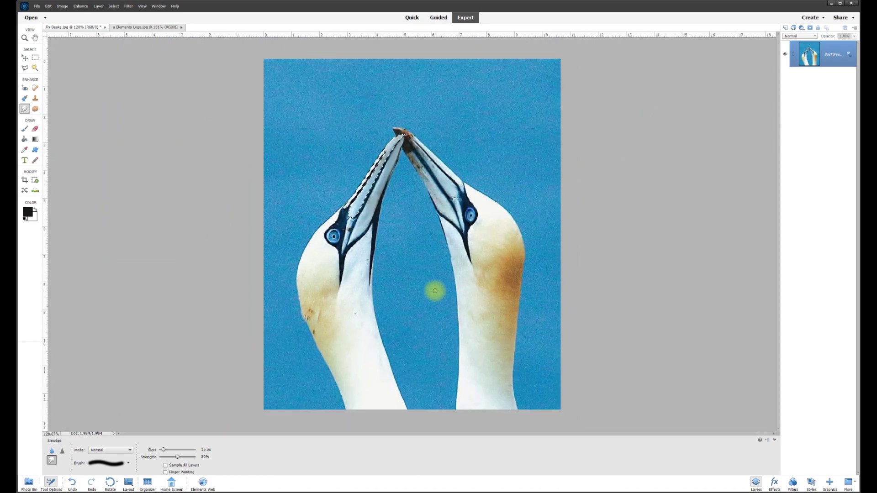
scroll(434, 290, "up", 4)
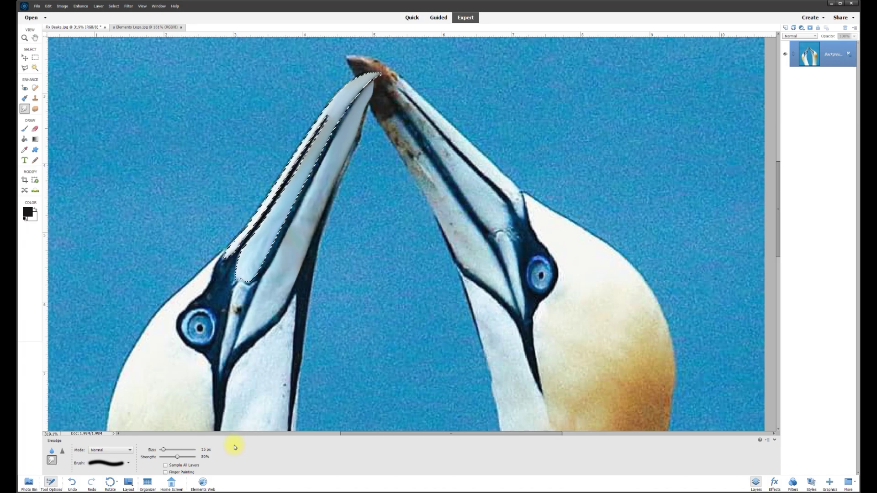
key("ctrl+d")
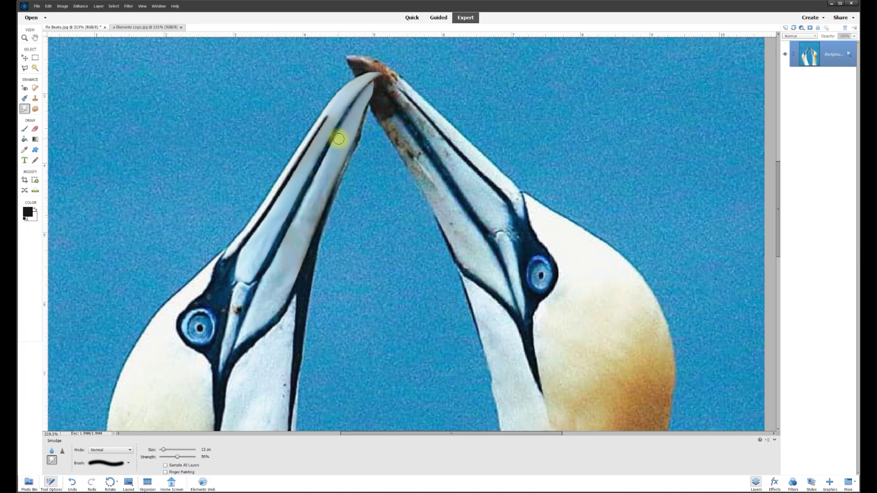
scroll(337, 121, "up", 2)
Switch to the Polygonal Lasso and start outlining the left beak's inner edge from its lower end.
left_click(25, 68)
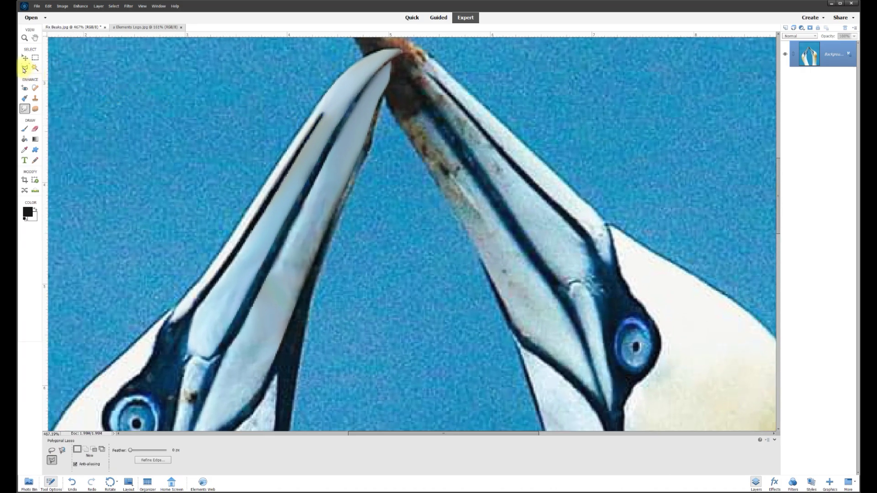
scroll(292, 175, "up", 1)
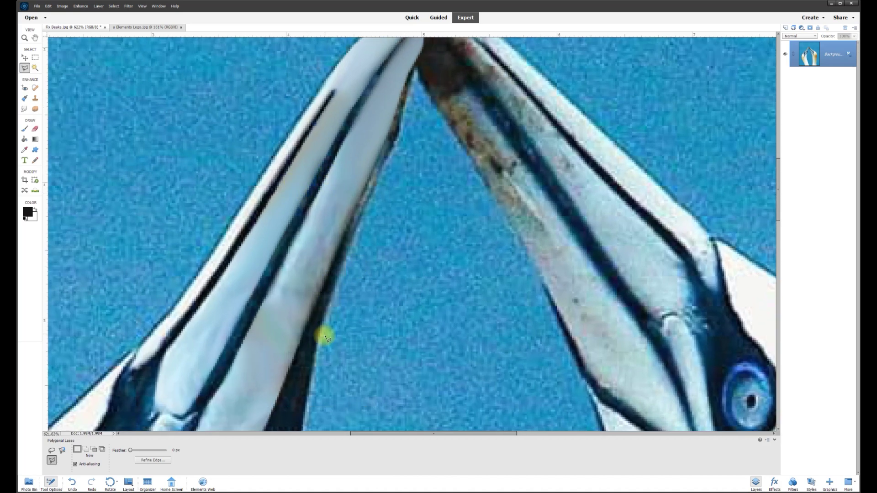
left_click(305, 429)
left_click(309, 385)
left_click(325, 315)
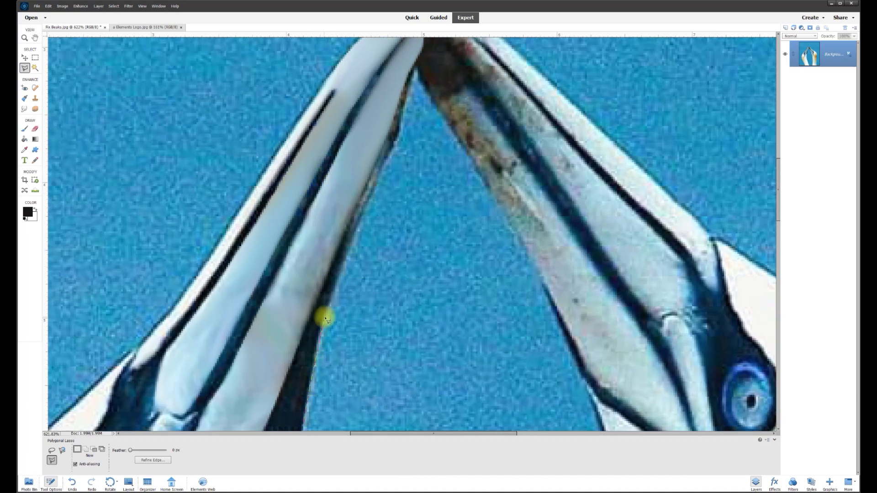
left_click(354, 247)
Continue the inner-edge outline past the beak tip and close it into a selection.
left_click(382, 169)
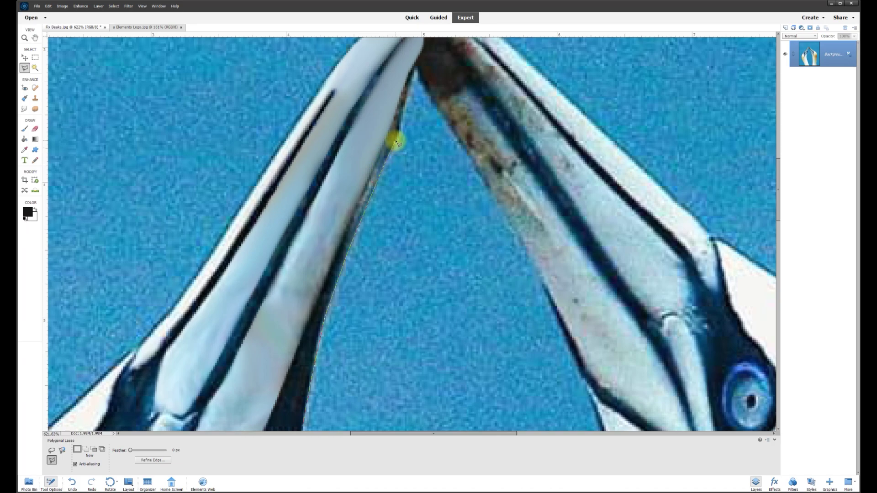
left_click(396, 142)
left_click(398, 122)
left_click(406, 87)
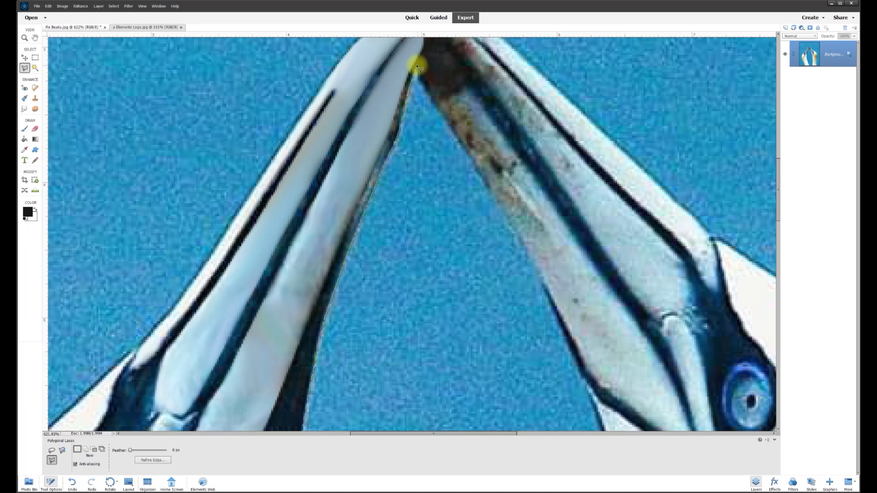
scroll(417, 67, "up", 1)
scroll(333, 337, "down", 2)
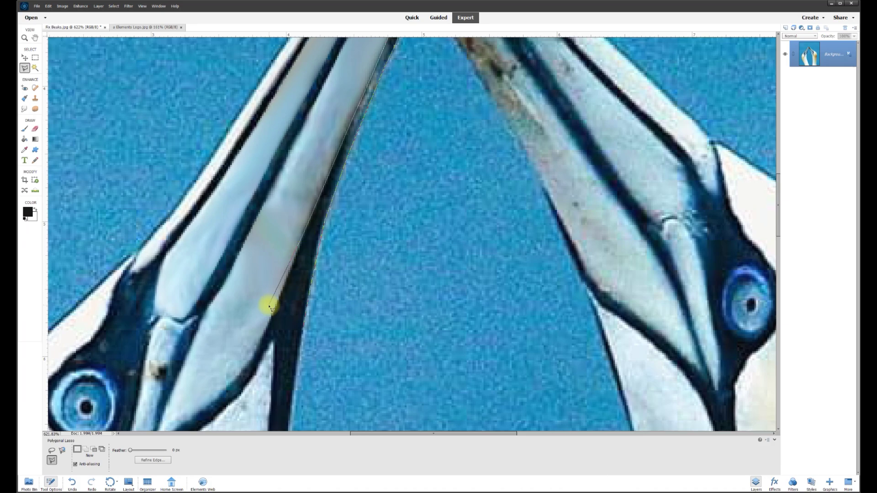
scroll(289, 162, "down", 2)
scroll(372, 118, "up", 2)
scroll(221, 343, "down", 1)
double_click(255, 339)
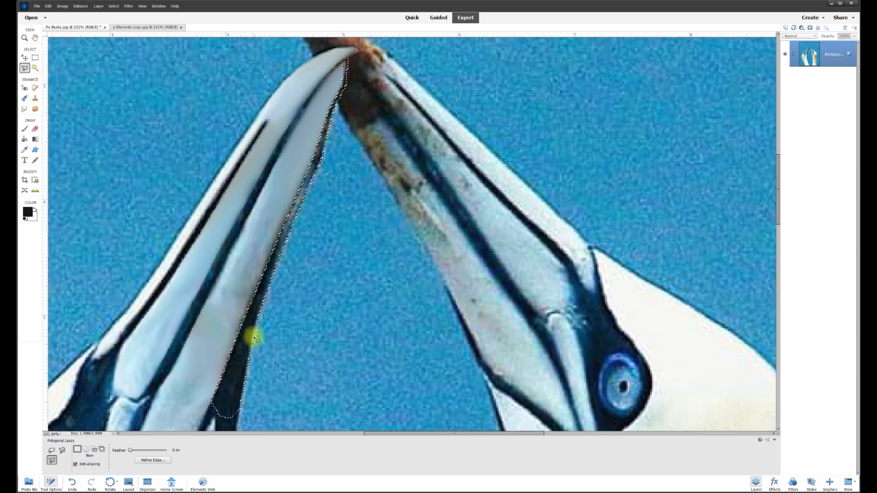
Smudge the white beak into its dark inner edge, then shrink the brush to 10 px.
left_click(24, 109)
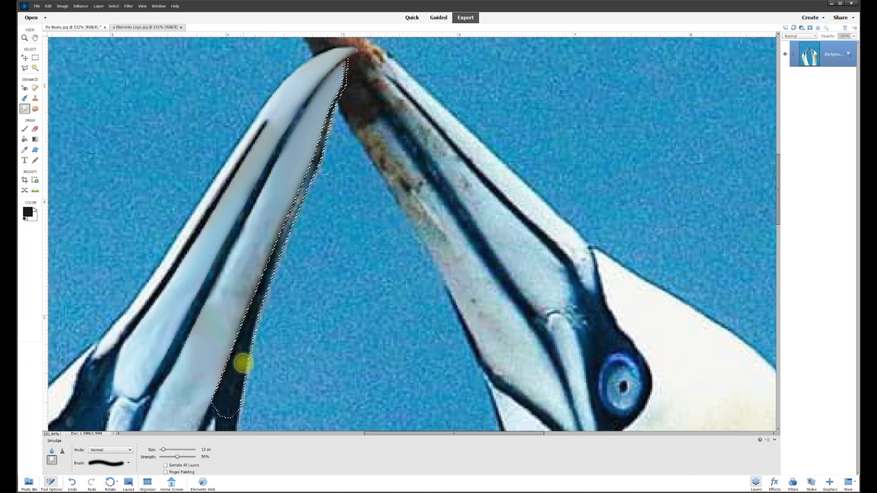
mouse_move(243, 363)
left_mouse_down()
mouse_move(245, 336)
mouse_move(243, 347)
mouse_move(258, 341)
mouse_move(256, 317)
mouse_move(274, 287)
left_mouse_up()
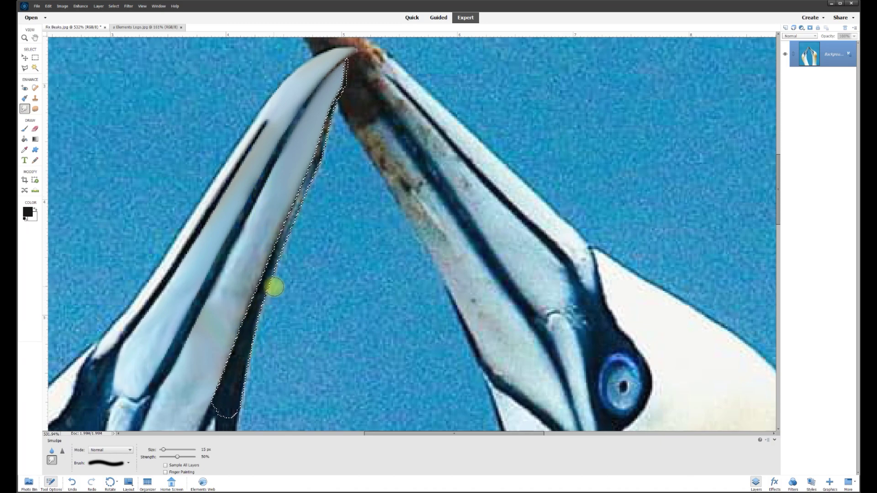
scroll(274, 287, "down", 1)
key("bracketleft")
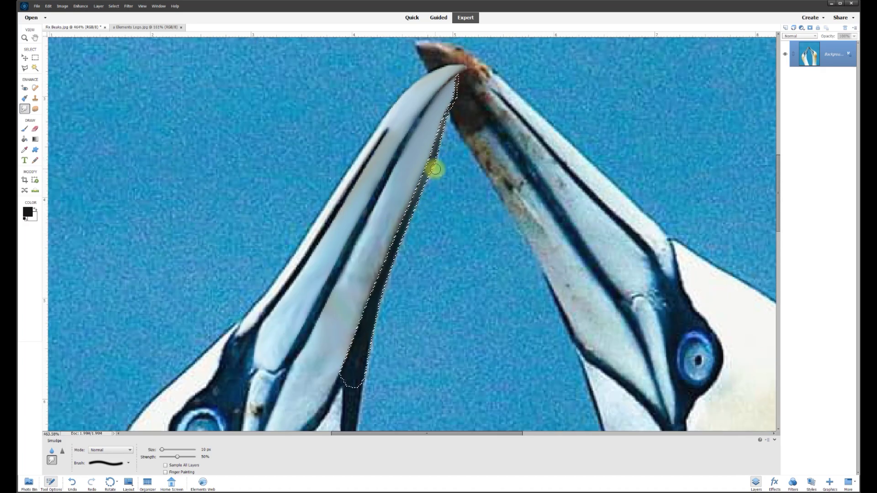
Sample a dark foreground colour from the image with the Eyedropper and Color Picker.
left_click(25, 149)
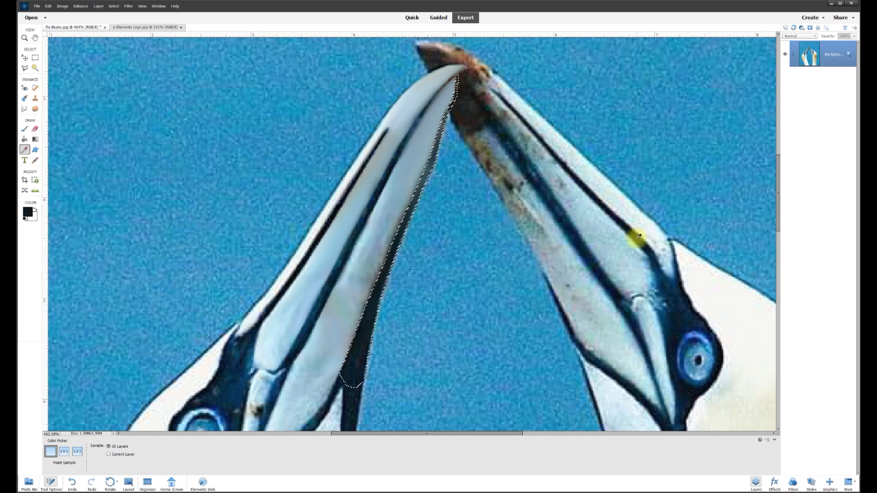
left_click(28, 212)
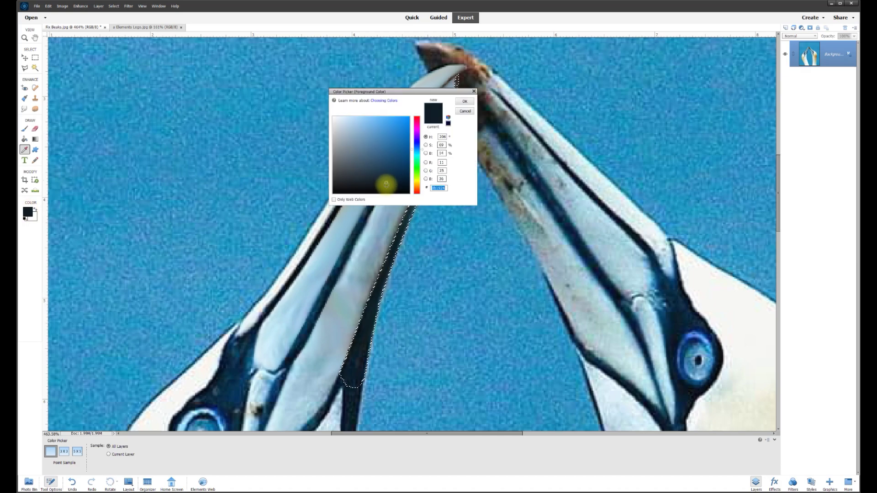
left_click(465, 104)
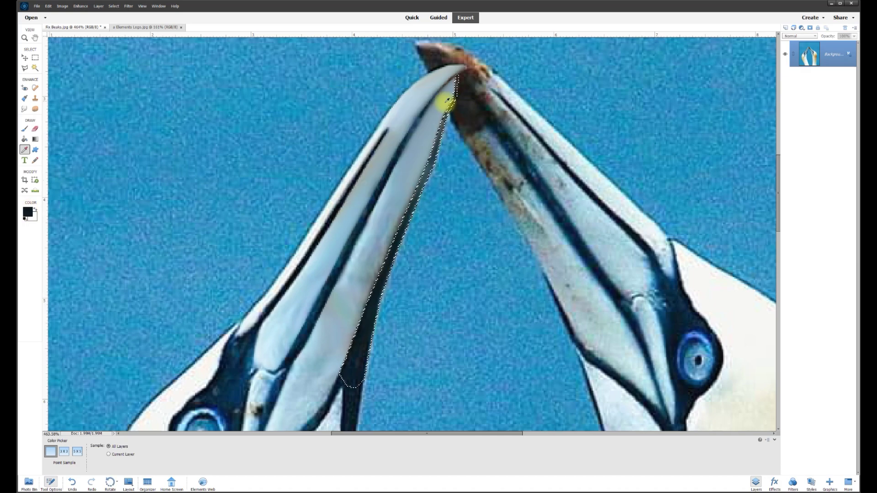
Paint the left beak's inner edge strip solid dark with a 17 px round brush.
left_click(25, 129)
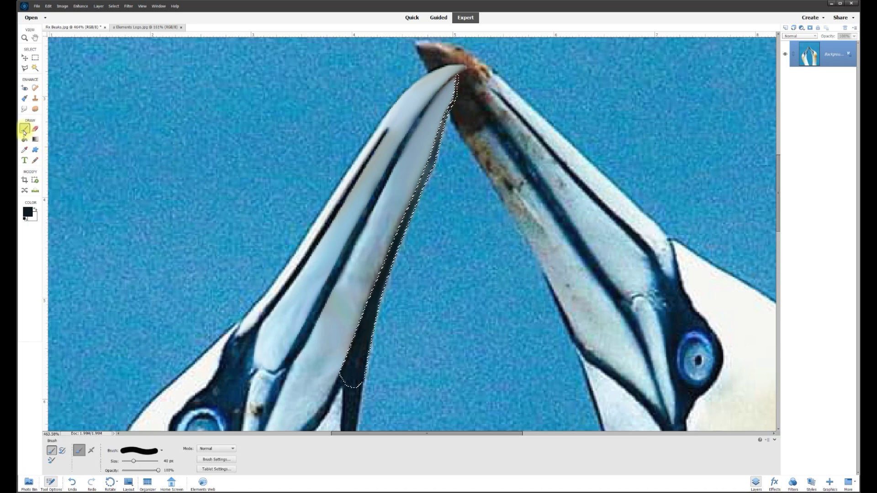
left_click(158, 452)
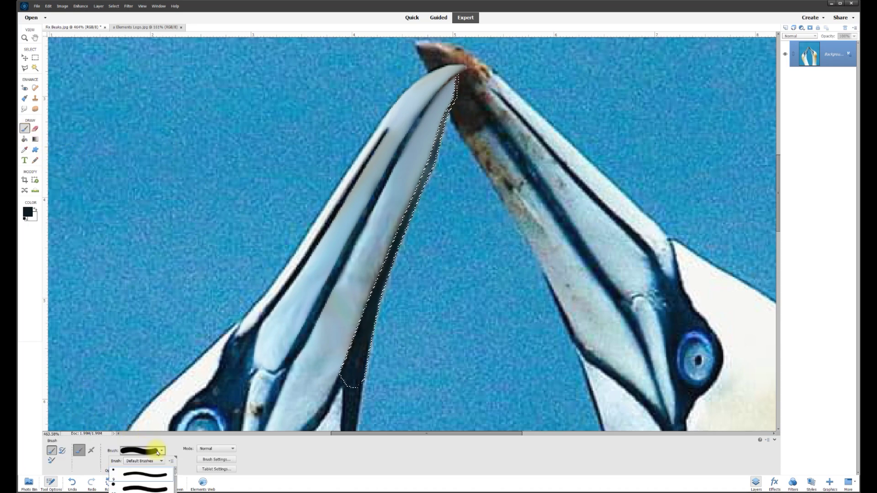
scroll(154, 486, "up", 2)
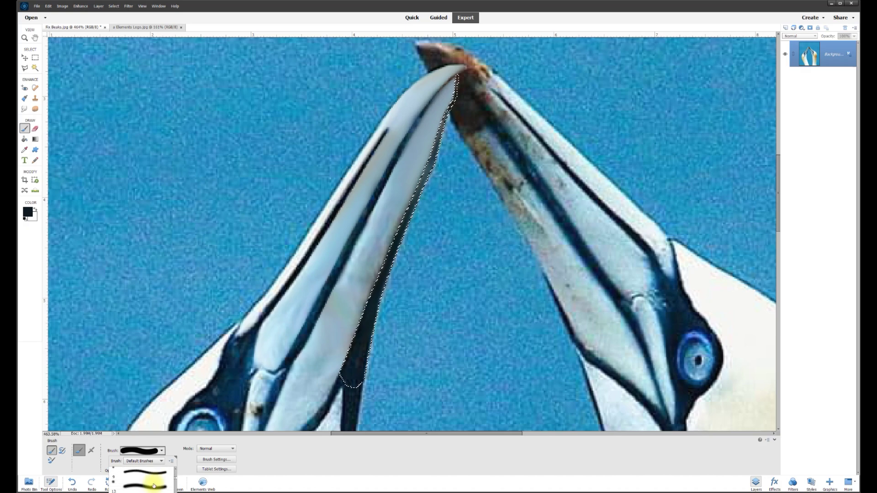
left_click(143, 477)
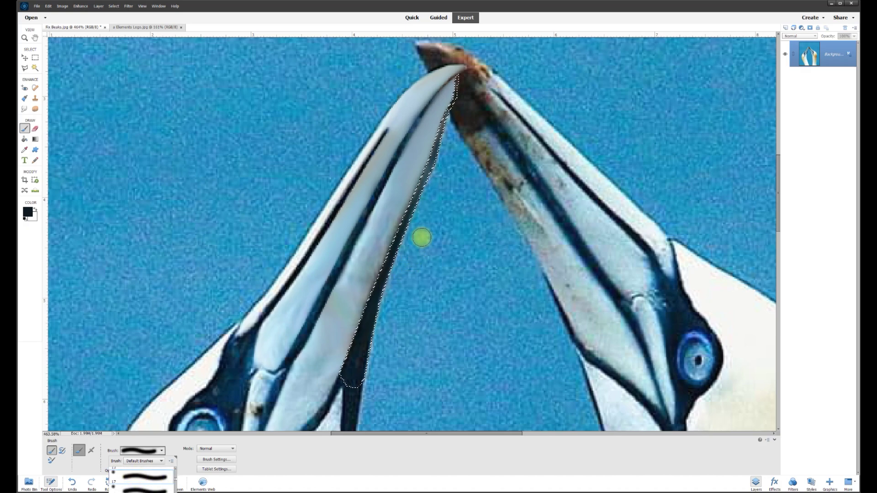
left_click(421, 237)
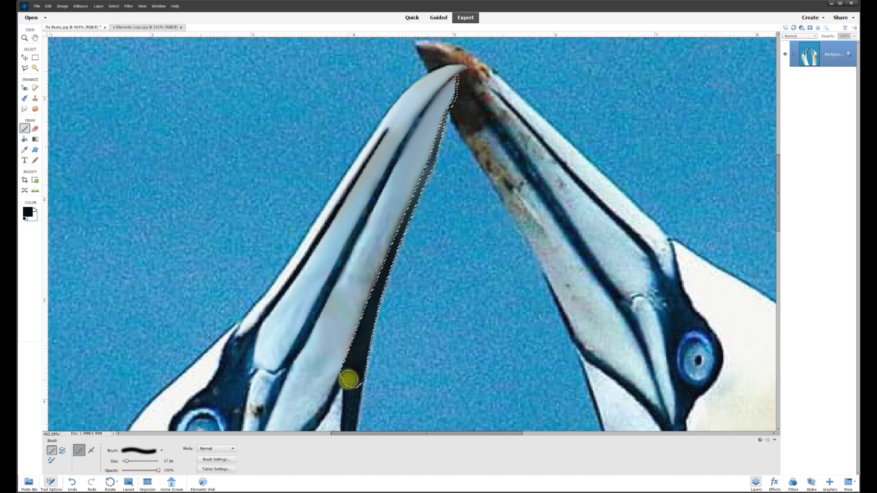
left_click_drag(392, 264, 417, 198)
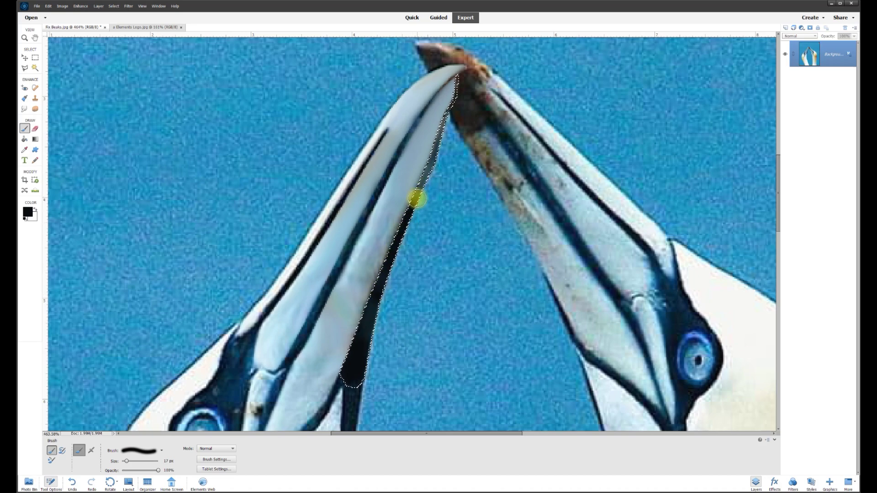
mouse_move(428, 168)
left_mouse_down()
mouse_move(456, 88)
mouse_move(492, 110)
mouse_move(432, 220)
left_mouse_up()
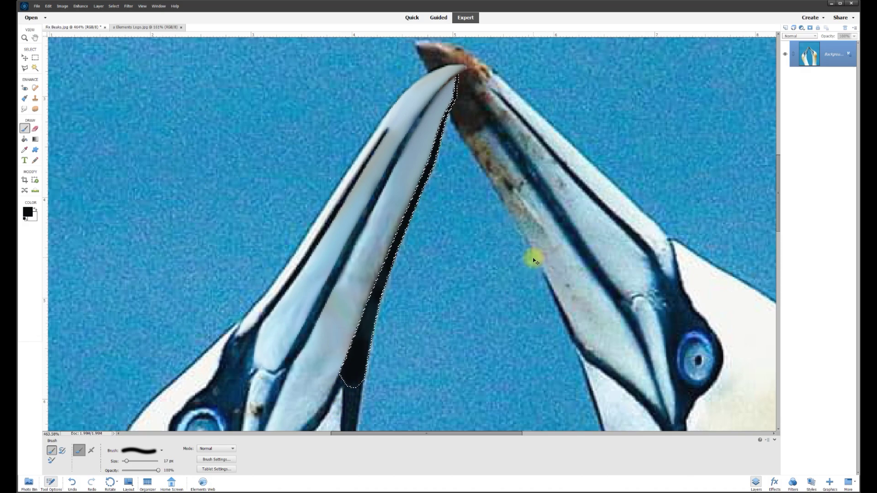
Trace a Polygonal Lasso selection around the stained lower edge of the right beak.
scroll(577, 326, "down", 3)
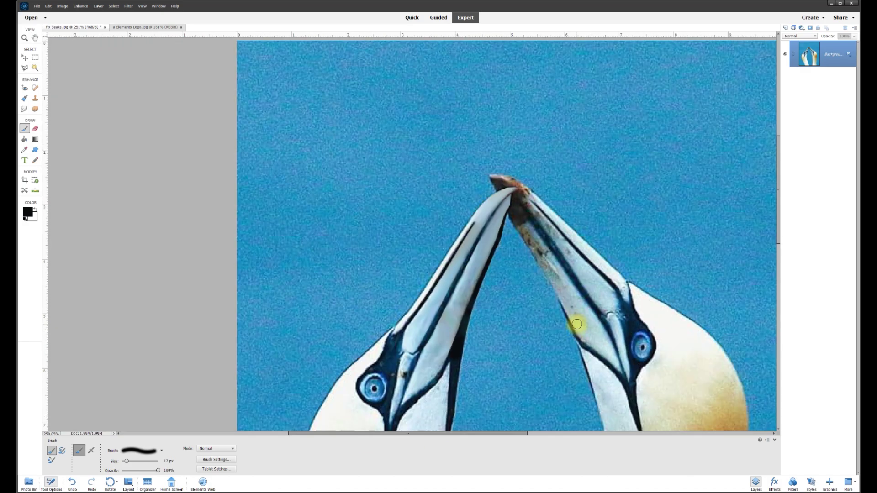
scroll(543, 432, "down", 2)
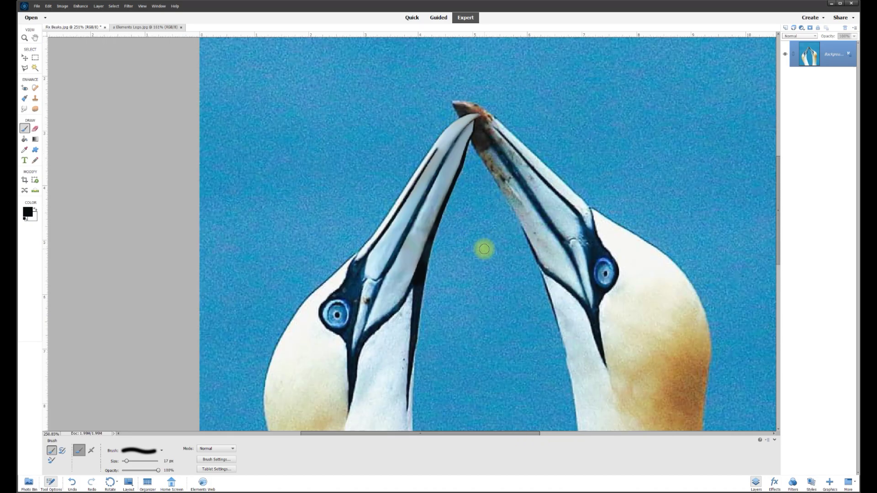
left_click(24, 67)
scroll(449, 204, "up", 2)
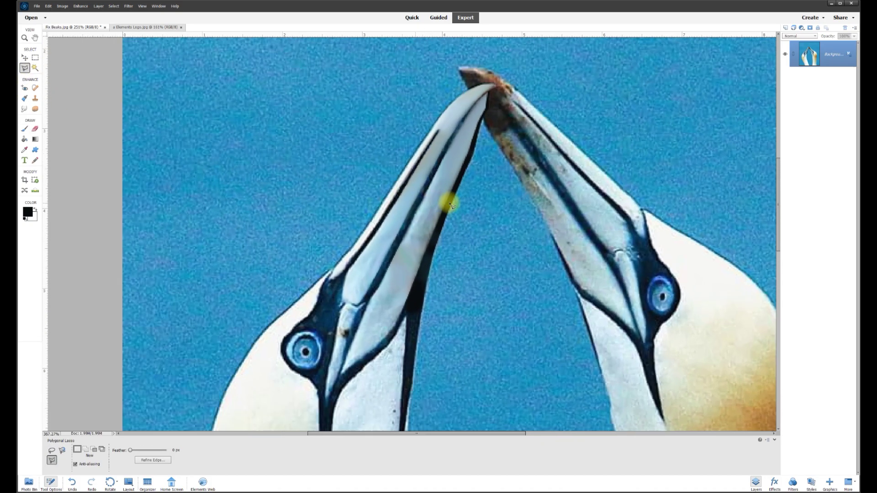
left_click(614, 393)
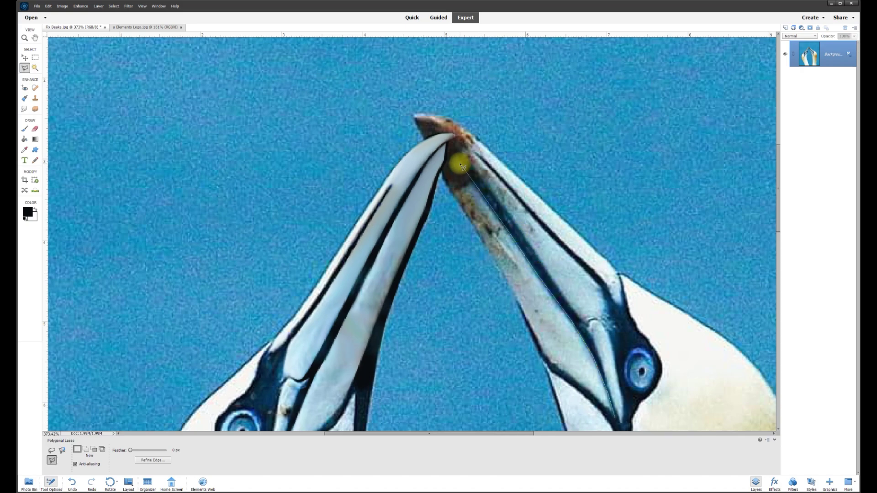
left_click(448, 146)
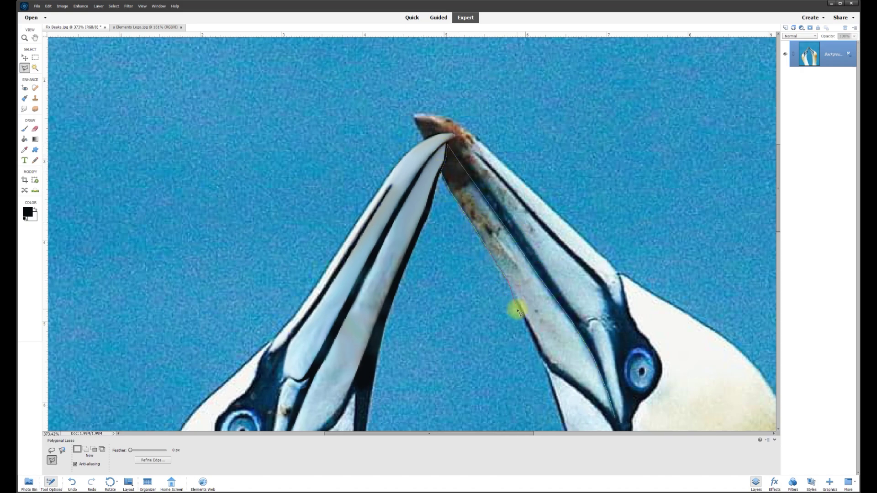
left_click(529, 333)
left_click(554, 358)
left_click(607, 405)
Smudge the brown stain smooth along the beak with a 50 px Smudge brush.
left_click(614, 413)
left_click(25, 110)
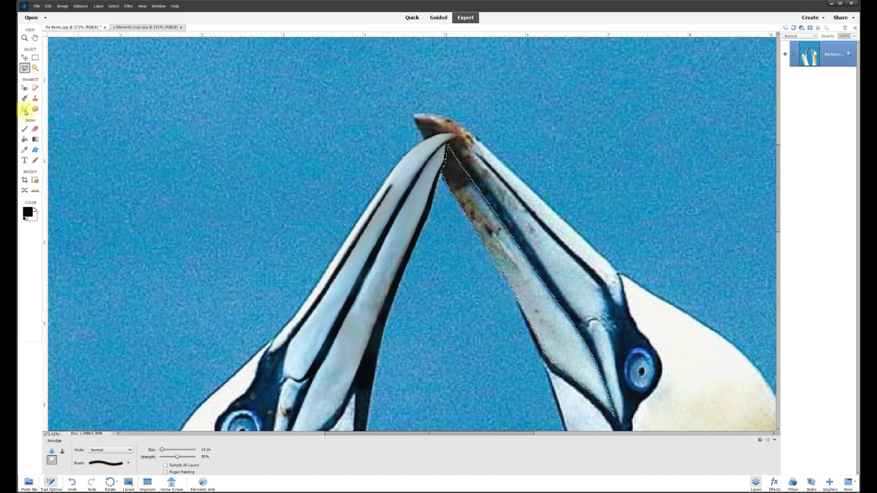
left_click(204, 450)
type("50")
key("Return")
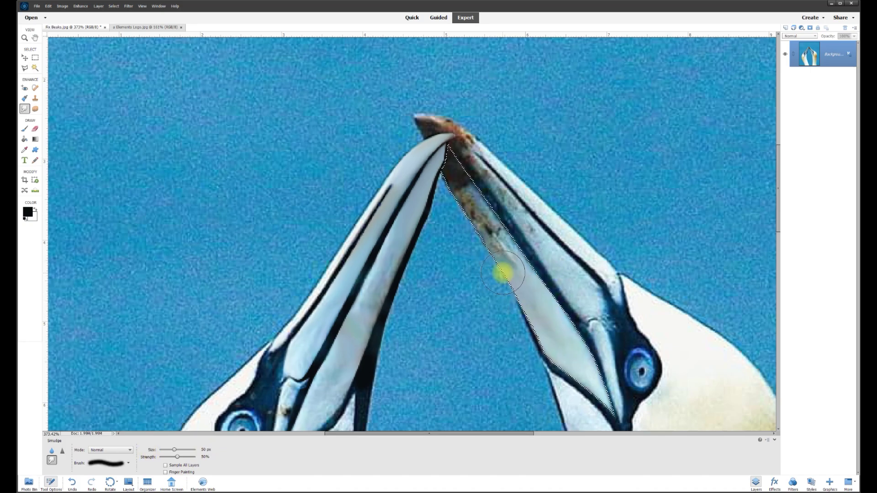
mouse_move(502, 273)
left_mouse_down()
mouse_move(499, 234)
mouse_move(457, 178)
mouse_move(477, 211)
mouse_move(461, 209)
mouse_move(469, 166)
mouse_move(458, 146)
left_mouse_up()
Deselect, then outline the right beak's upper white sliver and tip with the Polygonal Lasso.
key("ctrl+d")
scroll(458, 146, "up", 2)
key("l")
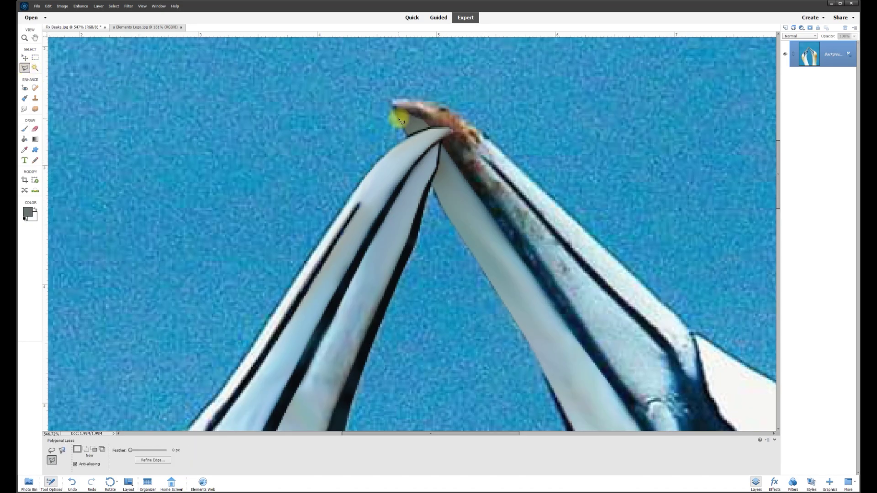
left_click(394, 107)
left_click(431, 123)
left_click(454, 131)
left_click(449, 137)
left_click(643, 402)
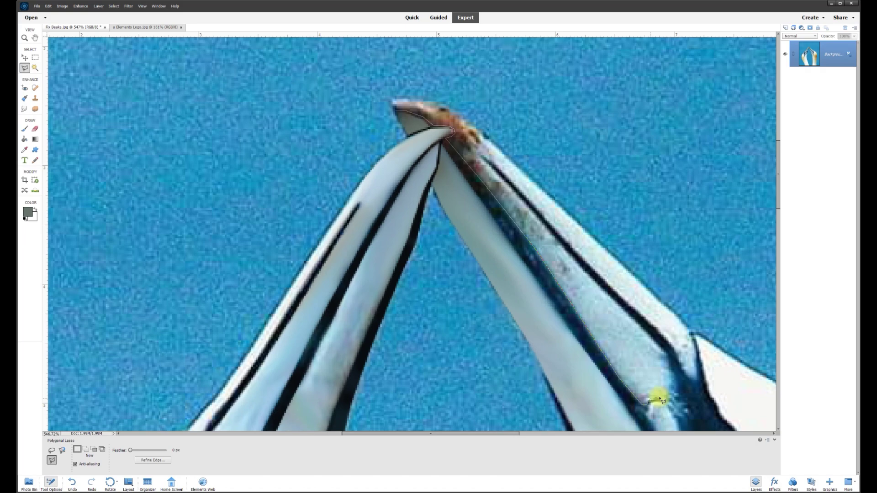
left_click(674, 399)
left_click(669, 353)
left_click(694, 378)
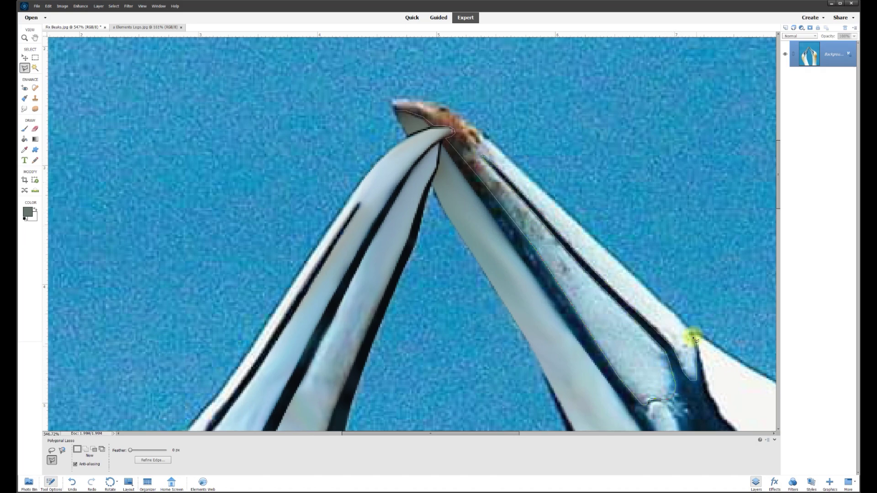
left_click(693, 338)
left_click(395, 108)
Smudge the brown specks off the sliver and tip using 20, 10 and 25 px brushes.
key("r")
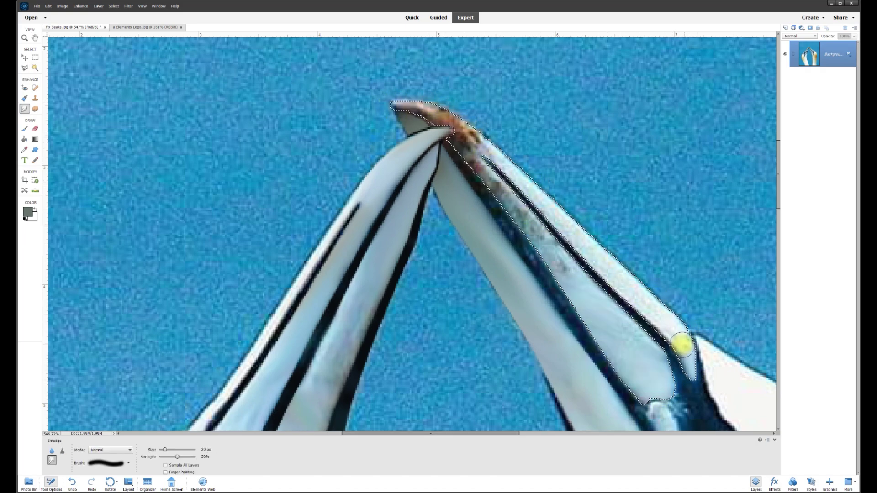
mouse_move(682, 345)
left_mouse_down()
mouse_move(539, 233)
mouse_move(555, 259)
mouse_move(515, 200)
mouse_move(461, 155)
mouse_move(480, 146)
mouse_move(479, 132)
mouse_move(461, 140)
mouse_move(462, 118)
mouse_move(423, 117)
left_mouse_up()
key("bracketleft")
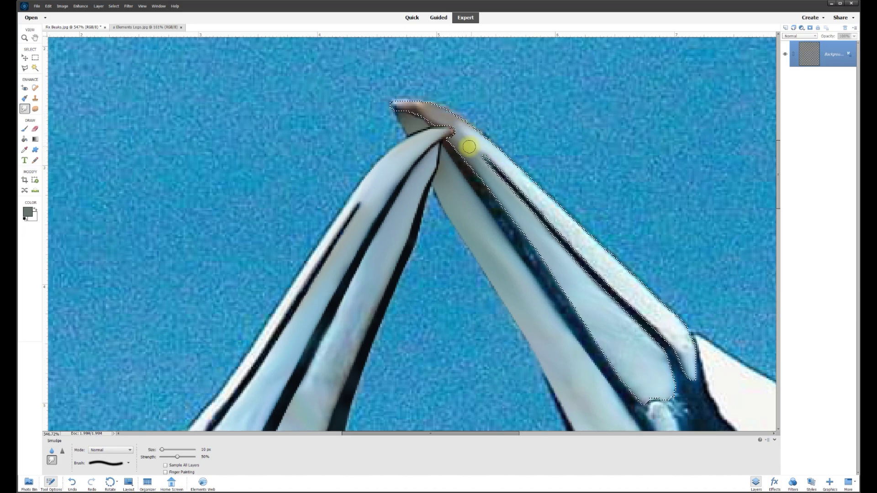
key("bracketright")
key("bracketright")
key("bracketright")
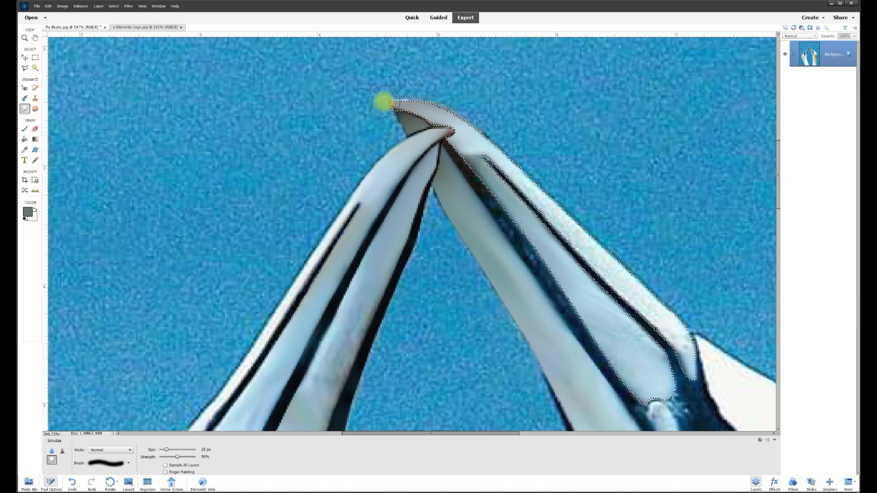
scroll(451, 137, "down", 3)
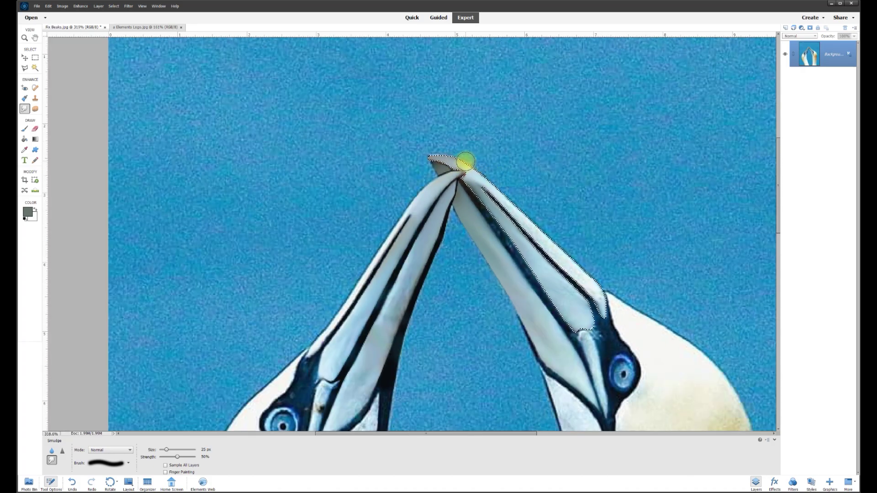
scroll(562, 300, "up", 2)
Outline the right beak with the Polygonal Lasso.
key("l")
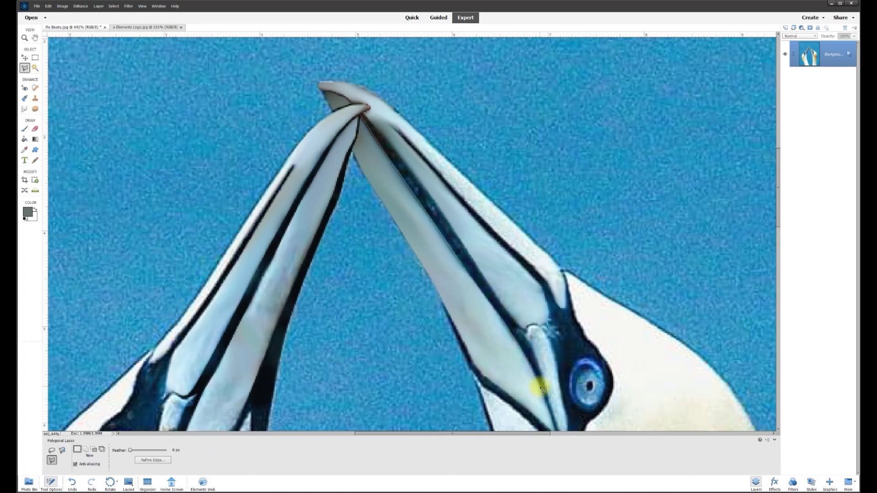
scroll(530, 356, "down", 3)
left_click(443, 179)
left_click(558, 340)
scroll(571, 369, "down", 2)
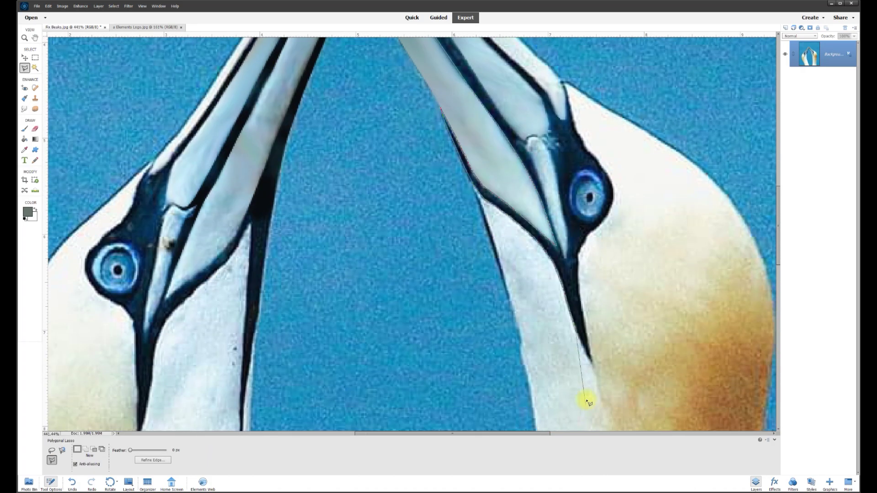
scroll(431, 101, "up", 3)
scroll(362, 133, "up", 3)
left_click(362, 133)
scroll(320, 201, "down", 2)
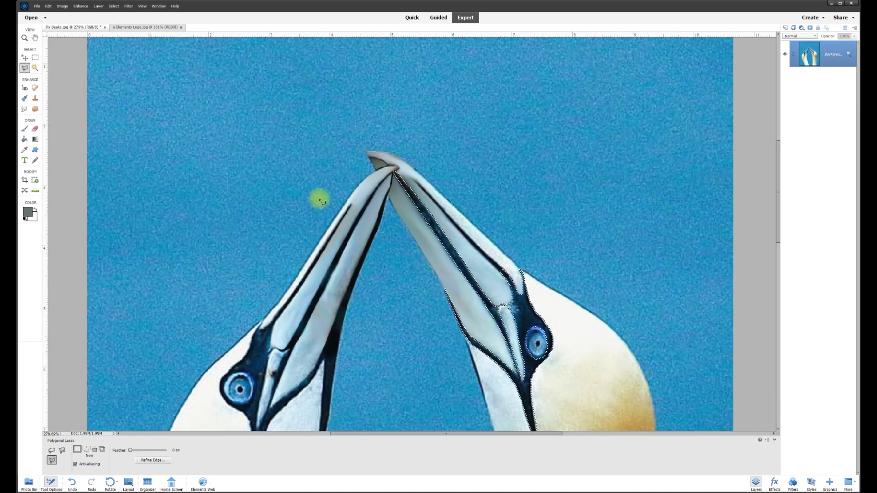
Sample black as the foreground colour, pick the Brush, then deselect and fit the photo on screen.
left_click(27, 211)
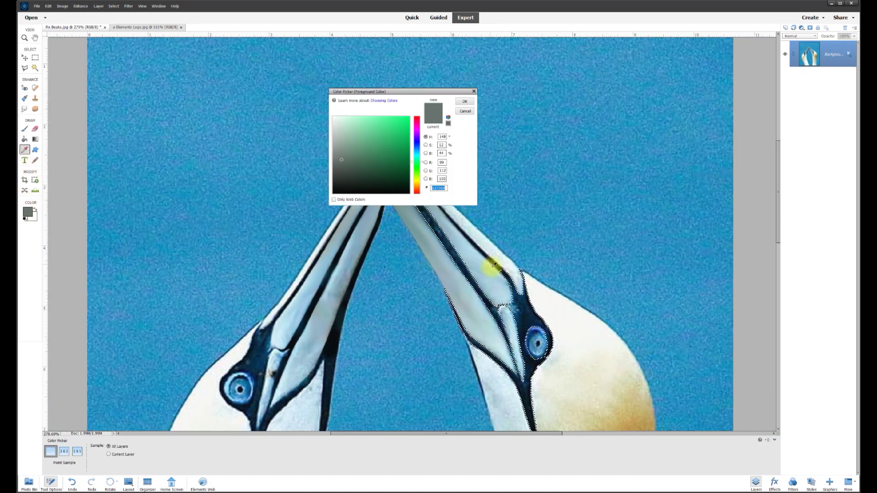
left_click(429, 219)
key("Return")
left_click(24, 128)
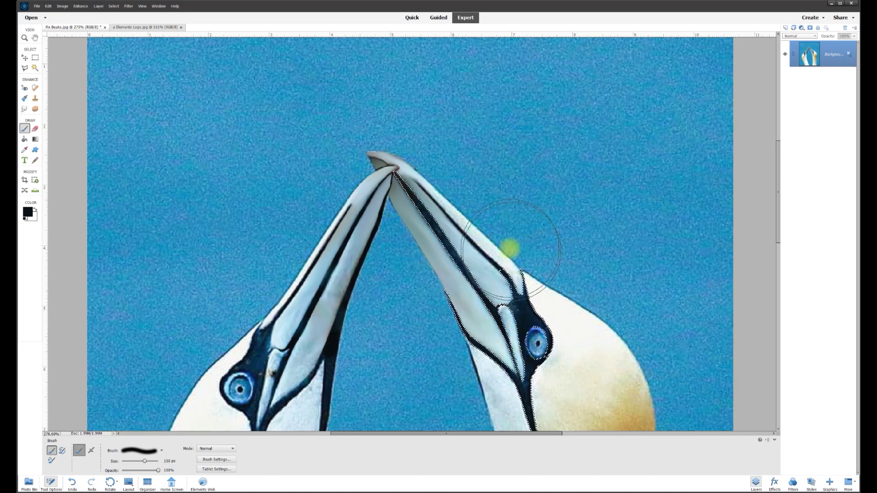
key("ctrl+d")
key("ctrl+0")
key("v")
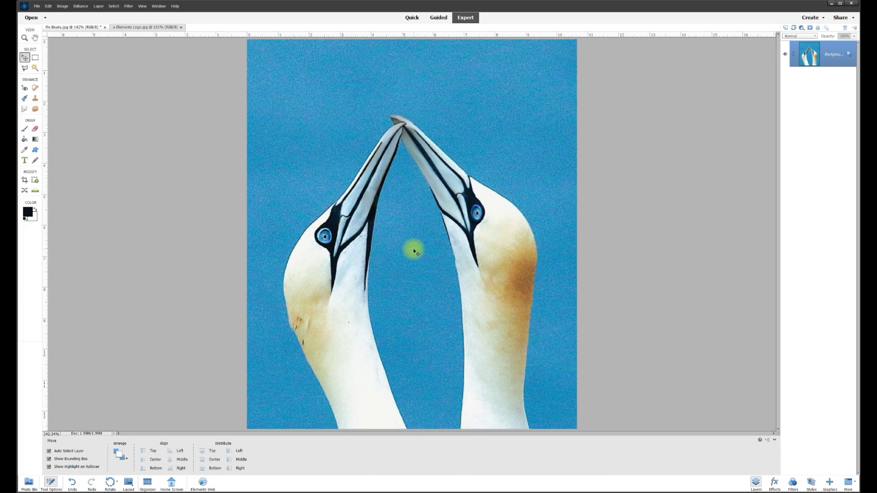
Apply Brightness/Contrast with Brightness 7 and Contrast 5, toggling Preview to compare.
left_click(81, 5)
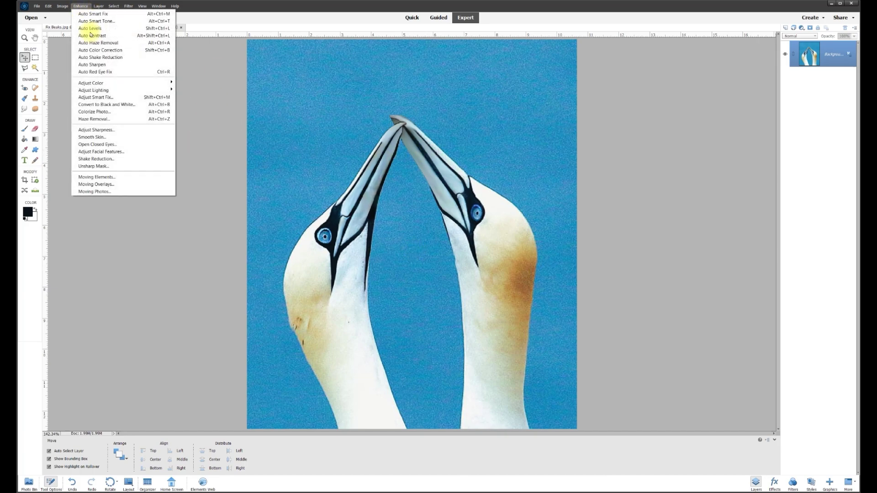
mouse_move(94, 90)
left_click(193, 90)
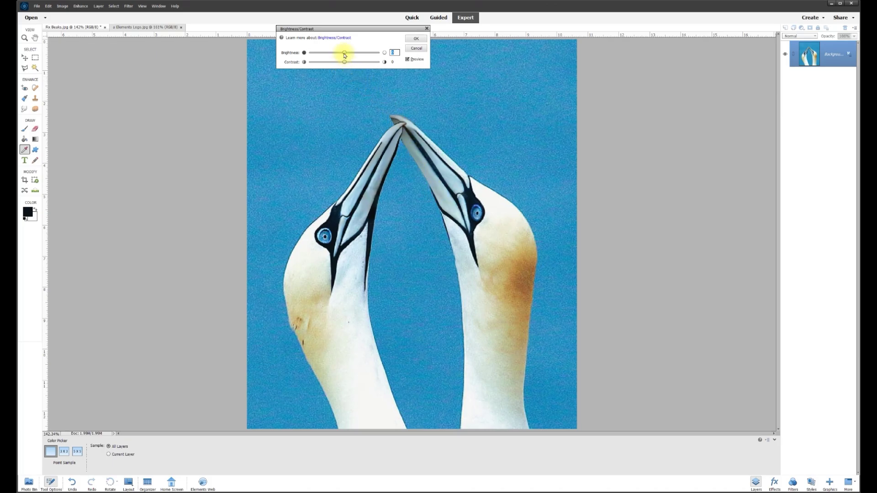
mouse_move(345, 54)
left_mouse_down()
mouse_move(324, 63)
mouse_move(371, 64)
mouse_move(338, 65)
mouse_move(348, 64)
left_mouse_up()
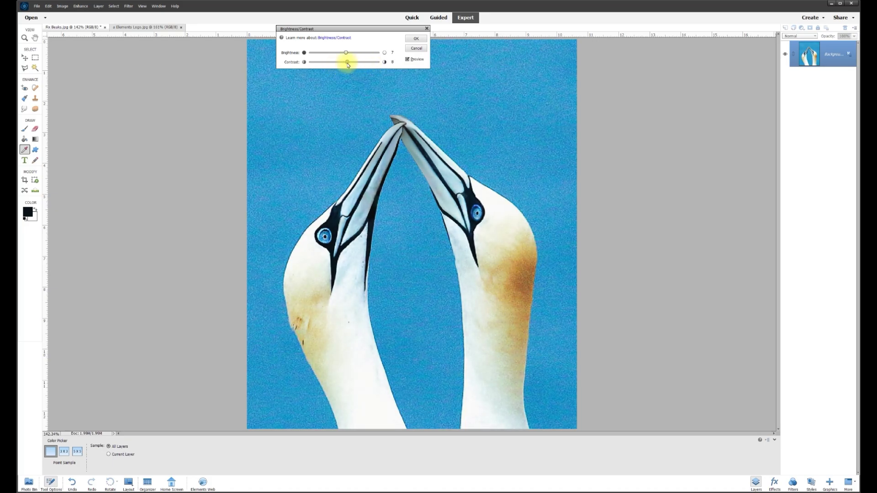
left_click(394, 62)
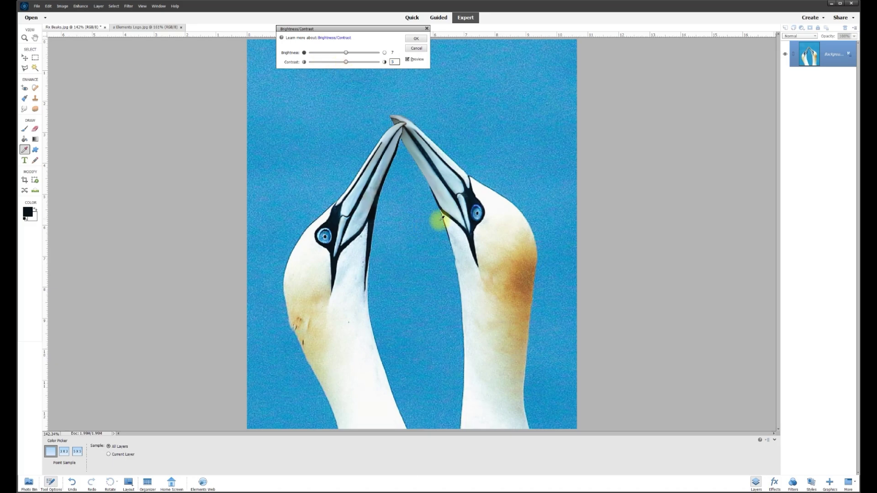
left_click(407, 60)
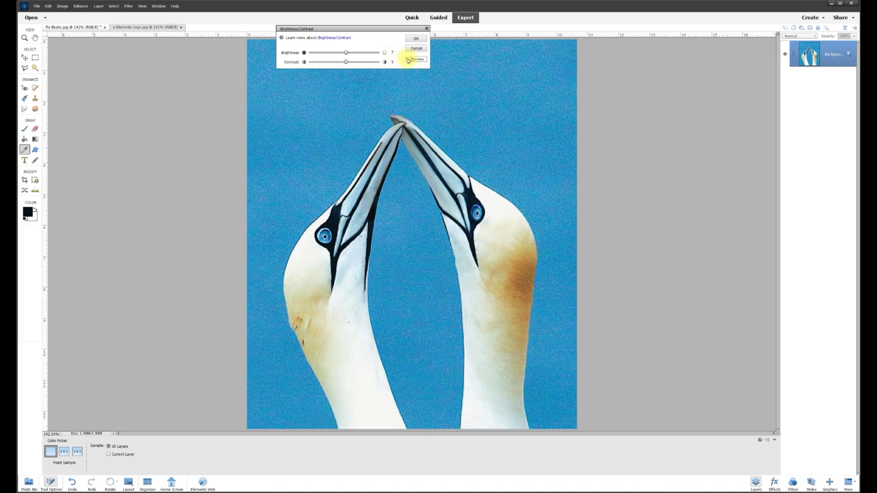
left_click(407, 60)
left_click(407, 60)
left_click(416, 38)
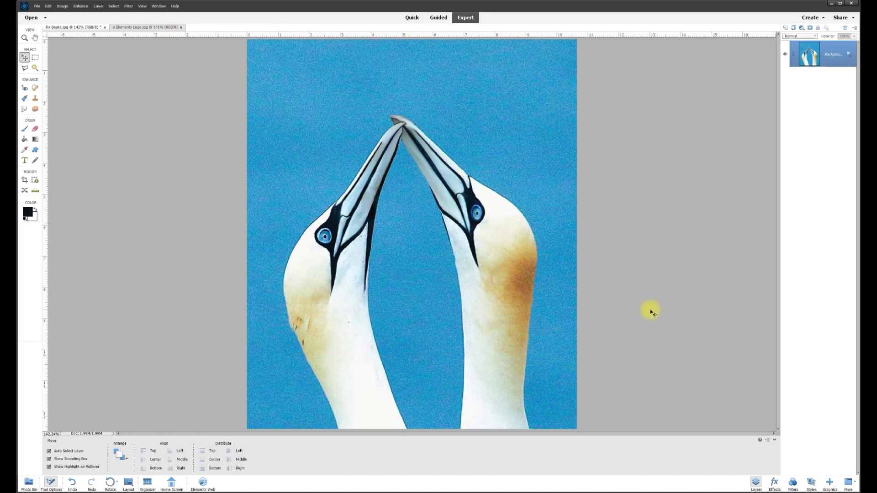